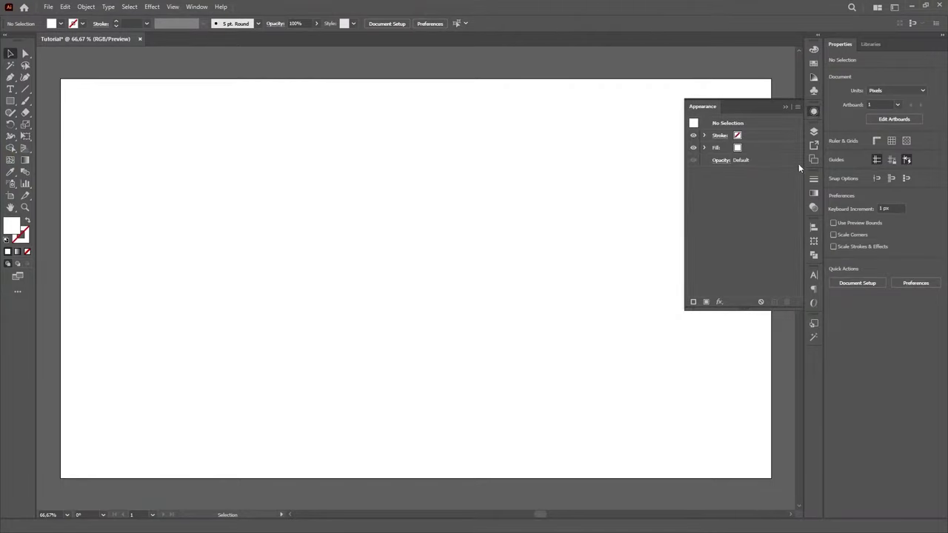
Close the Gradient and Align panels, then place the fluid-art image over the artboard.
click(814, 192)
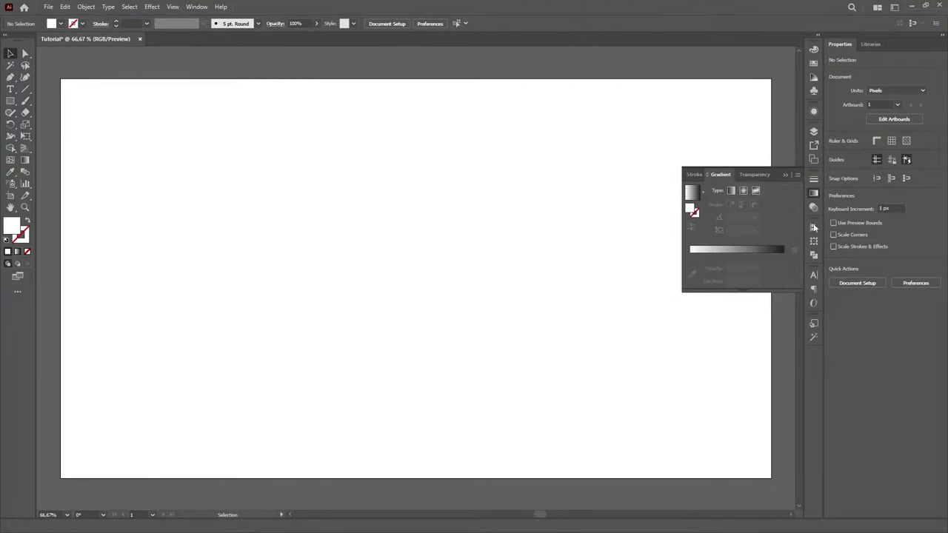
click(814, 229)
click(814, 227)
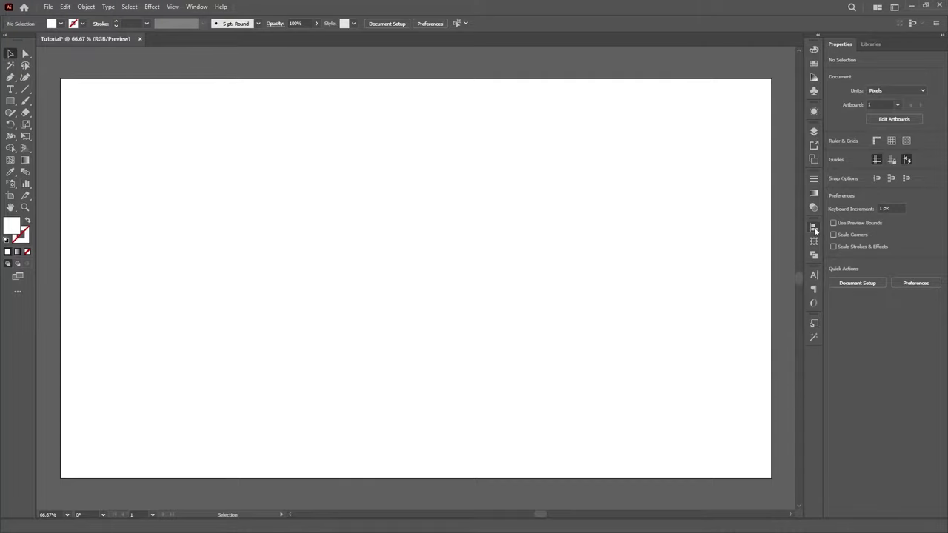
click(198, 7)
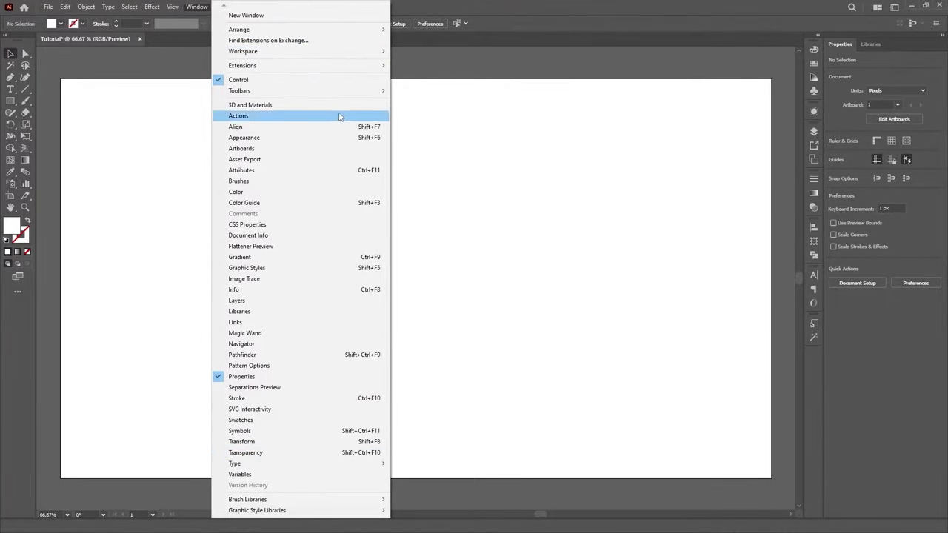
click(544, 182)
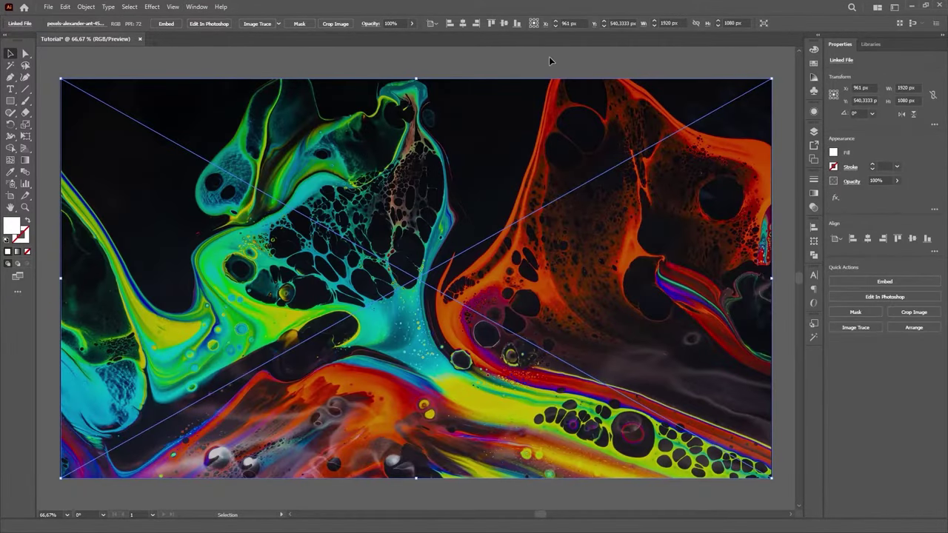
click(549, 60)
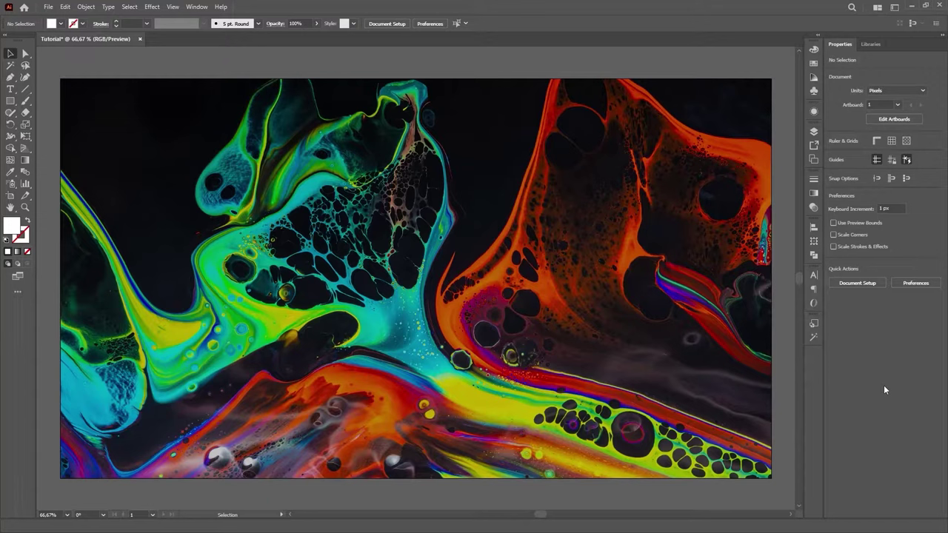
Copy the background image and paste it in front, exactly in place.
click(386, 211)
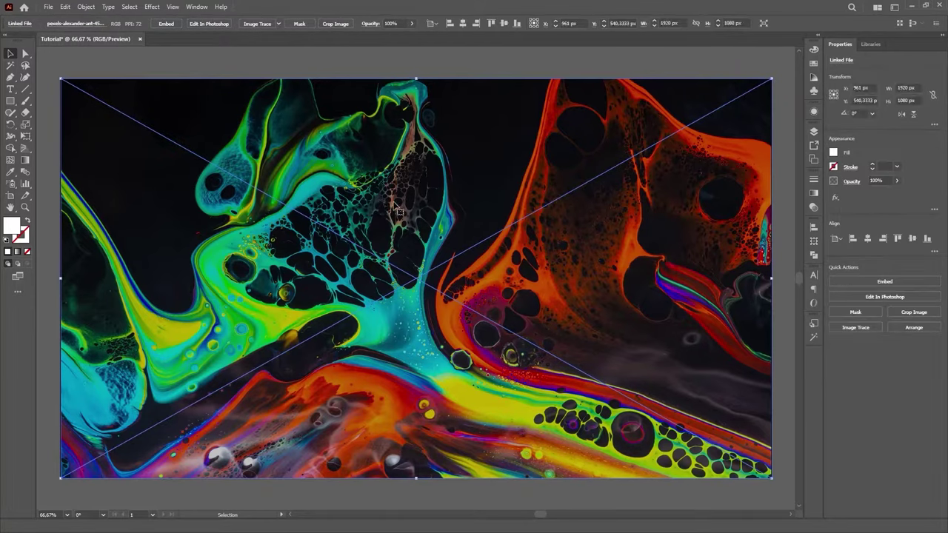
key(ctrl+c)
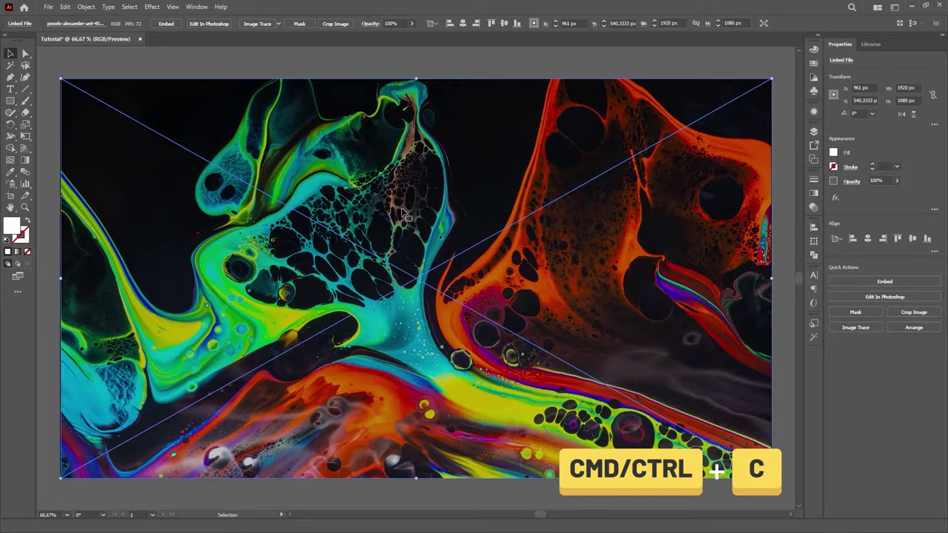
key(ctrl+f)
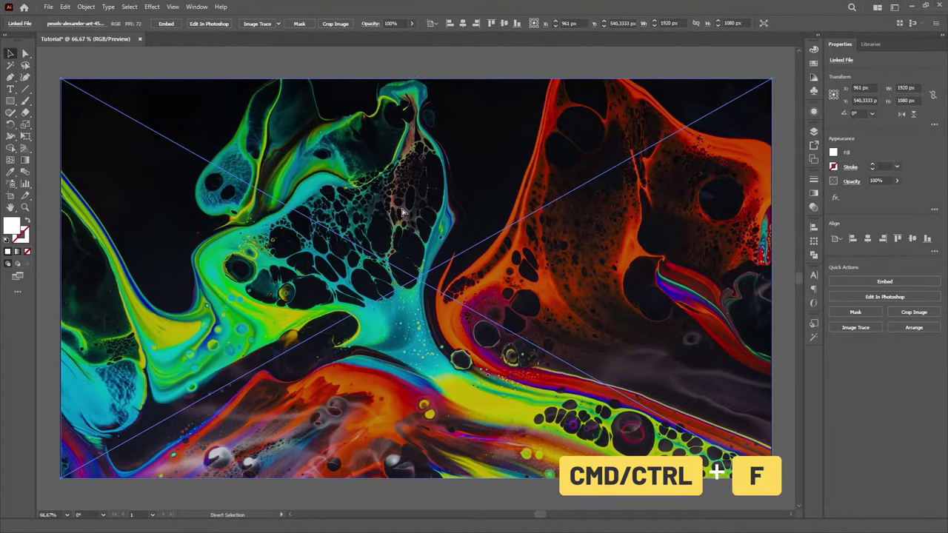
drag(358, 177, 543, 237)
key(ctrl+z)
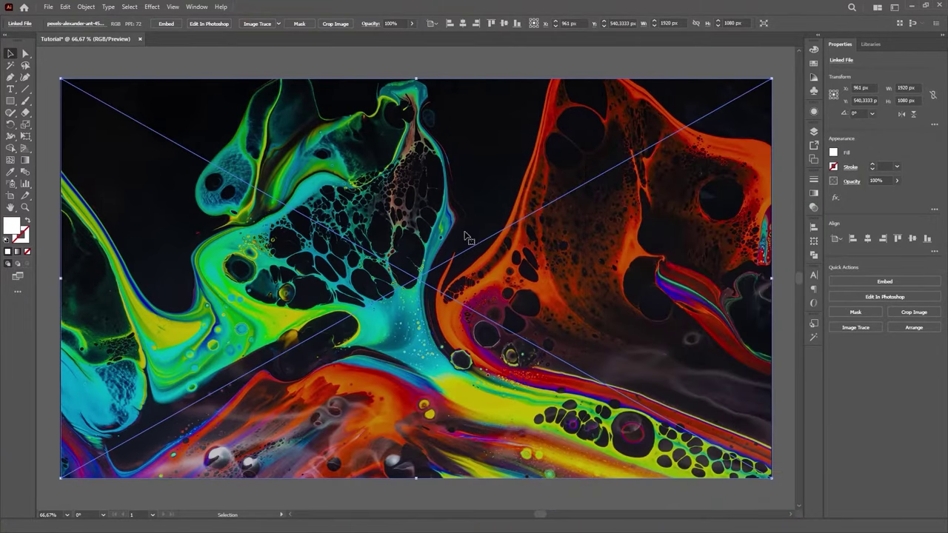
Apply a Gaussian Blur with a 70-pixel radius to the copy.
click(815, 112)
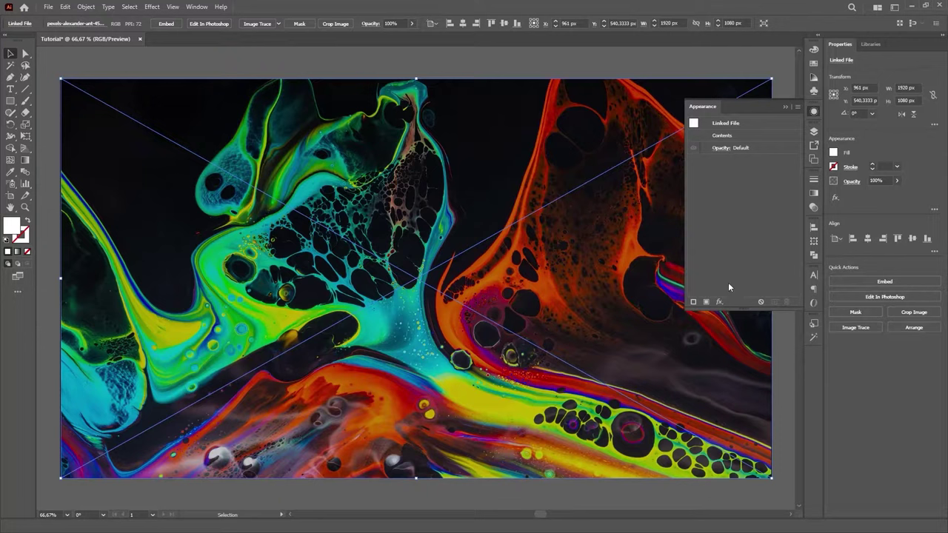
click(720, 303)
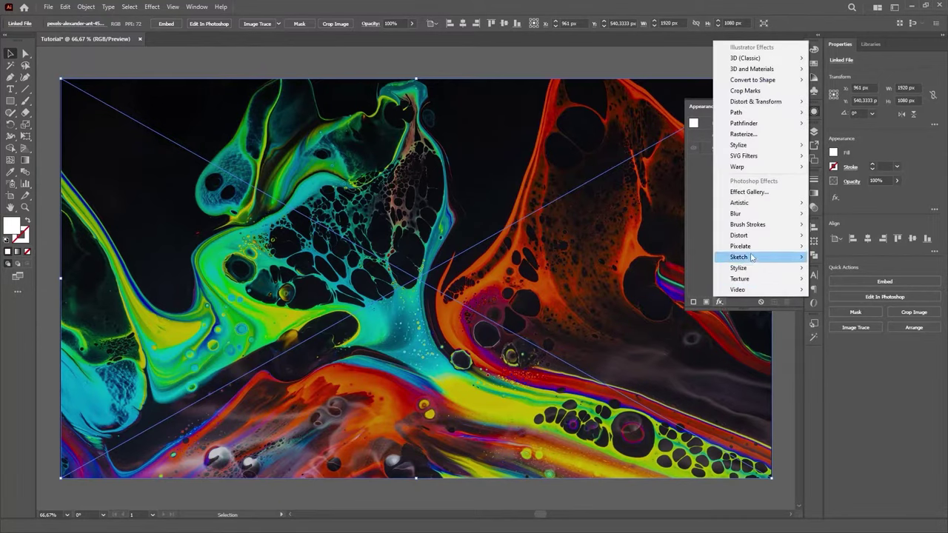
mouse_move(764, 214)
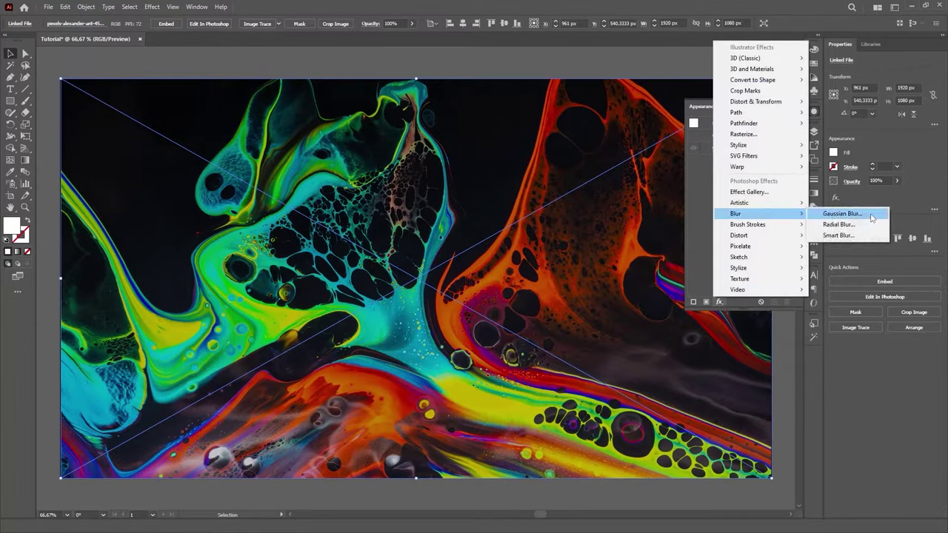
click(842, 213)
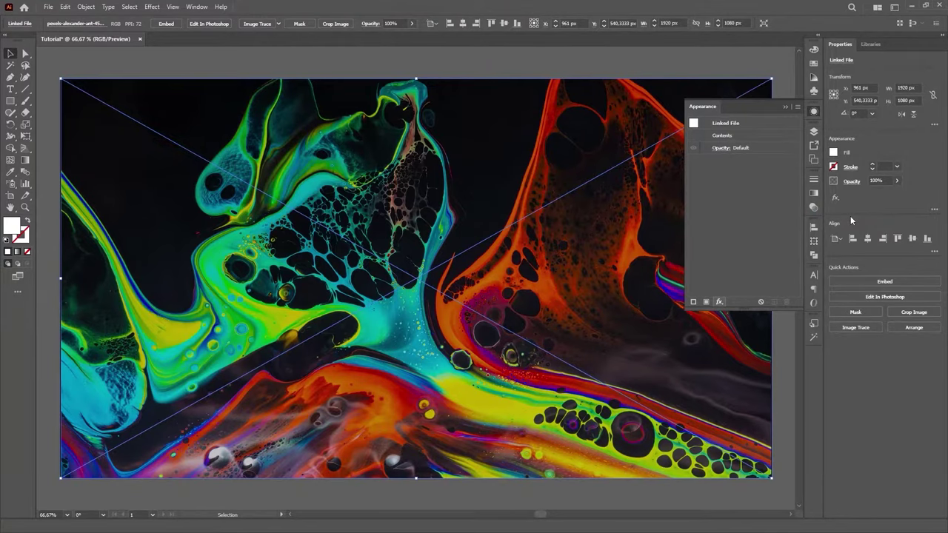
click(449, 248)
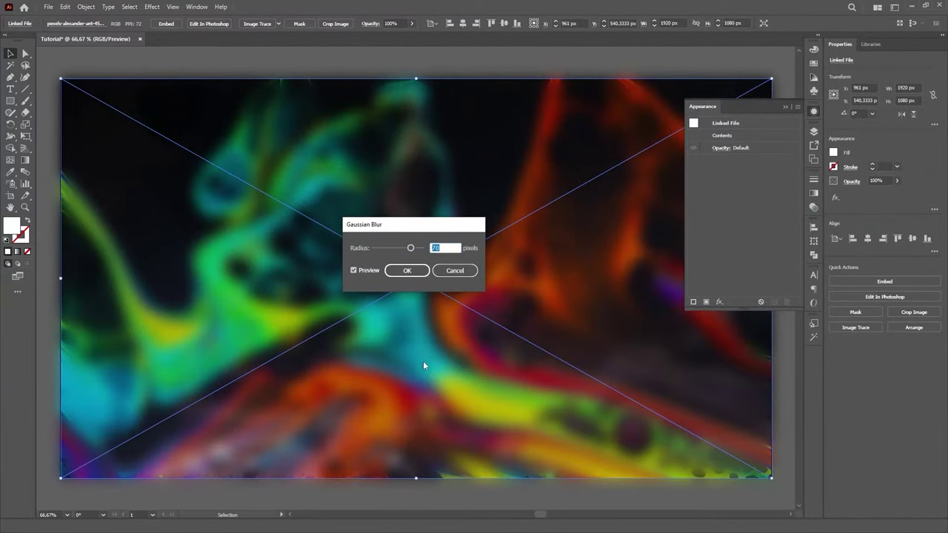
click(407, 272)
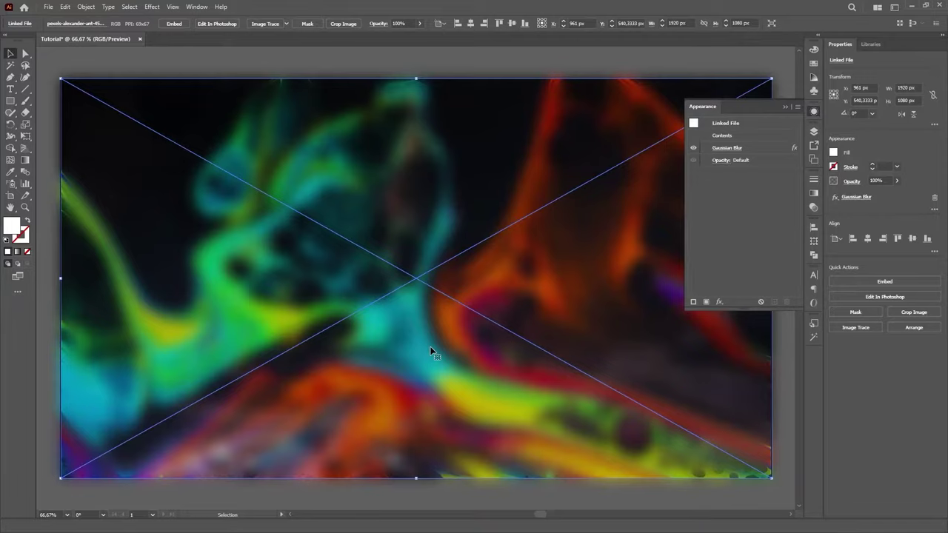
Apply Distort > Glass with Distortion 12, Smoothness 7, Frosted texture and 200% scaling.
click(719, 303)
mouse_move(770, 237)
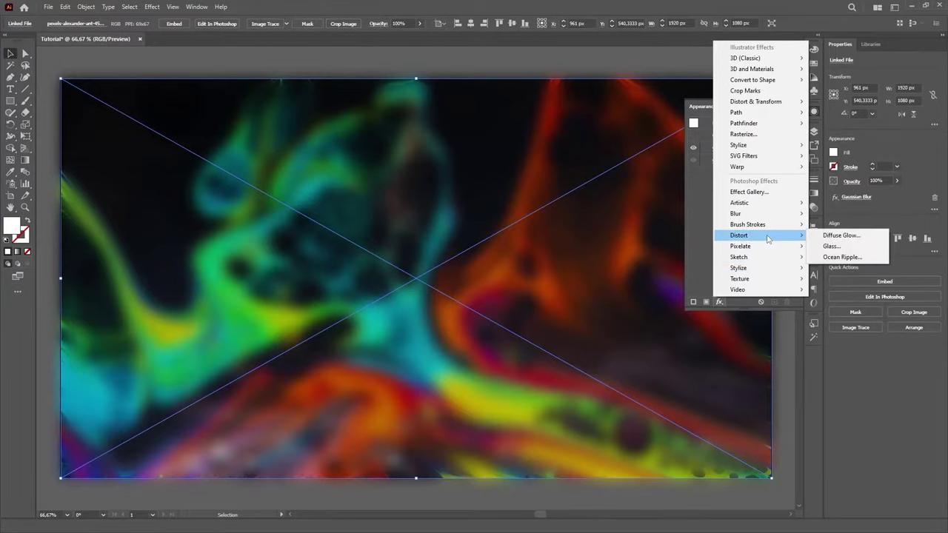
click(859, 248)
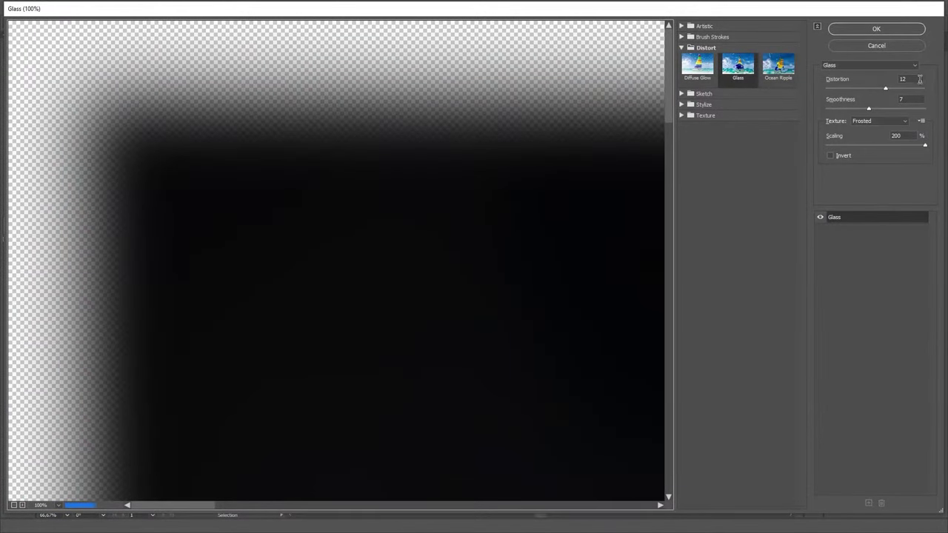
double_click(919, 79)
double_click(916, 100)
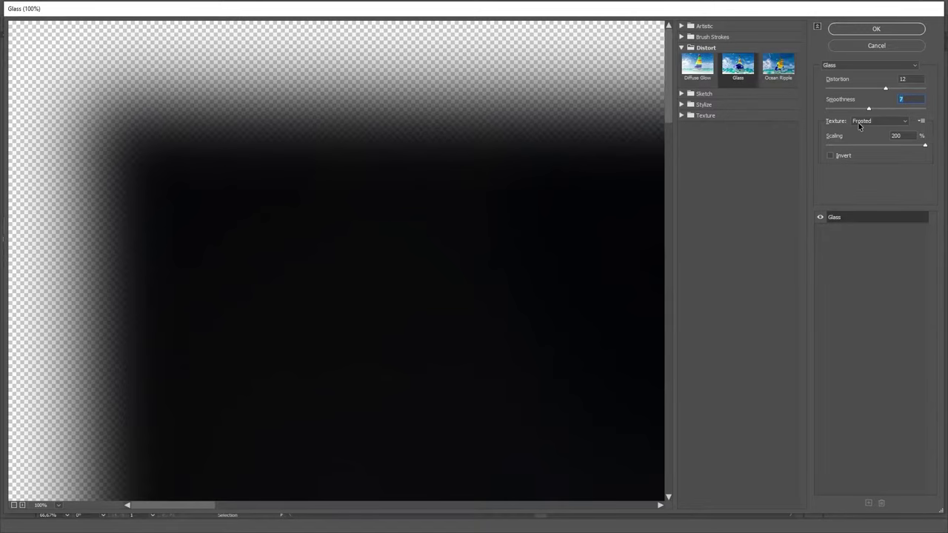
double_click(892, 136)
click(889, 30)
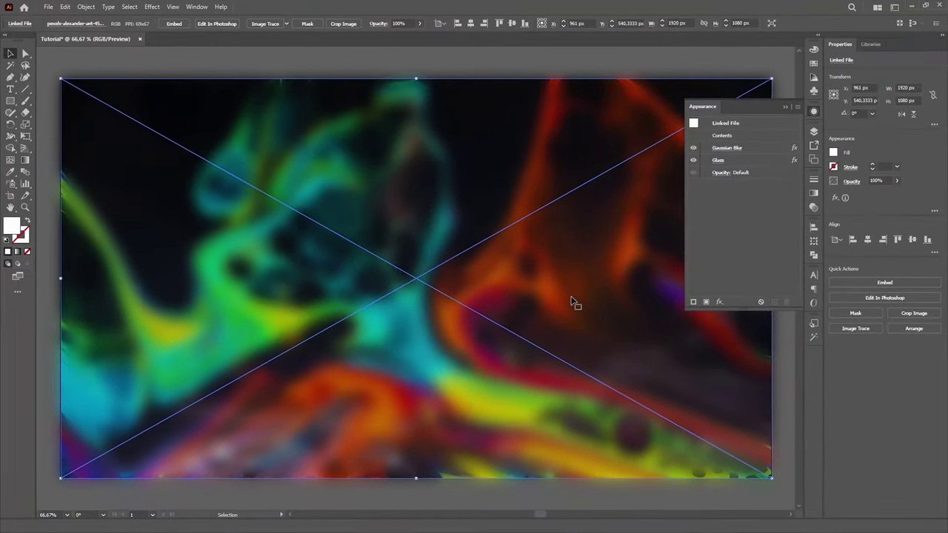
Draw a 1021 px white rounded rectangle with 52 px corners and copy it above the artboard.
key(m)
mouse_move(410, 250)
mouse_down()
mouse_move(450, 256)
mouse_move(561, 313)
mouse_up()
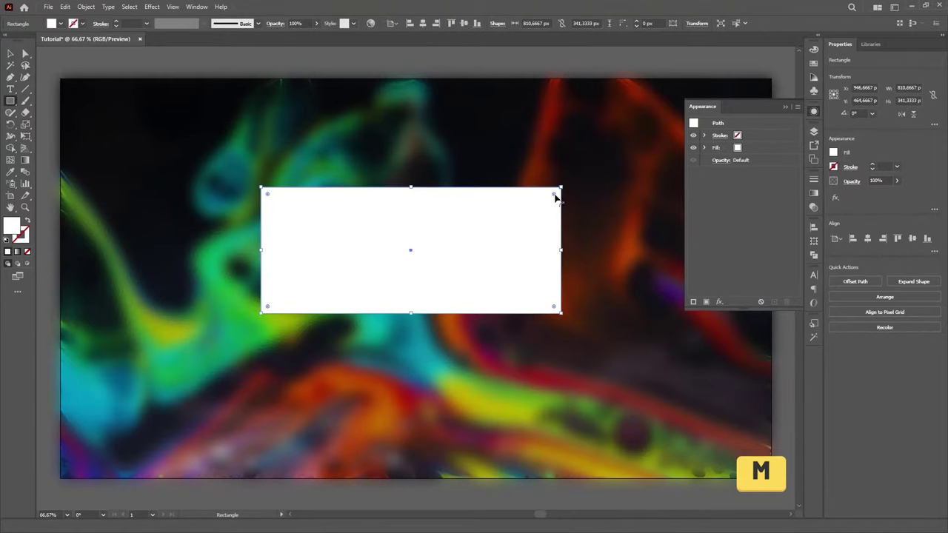
drag(554, 194, 542, 208)
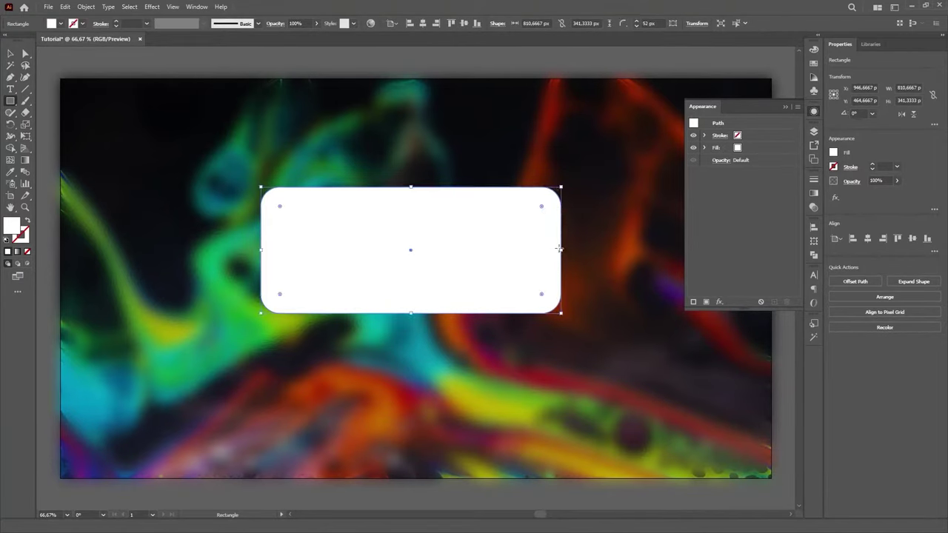
drag(563, 251, 600, 251)
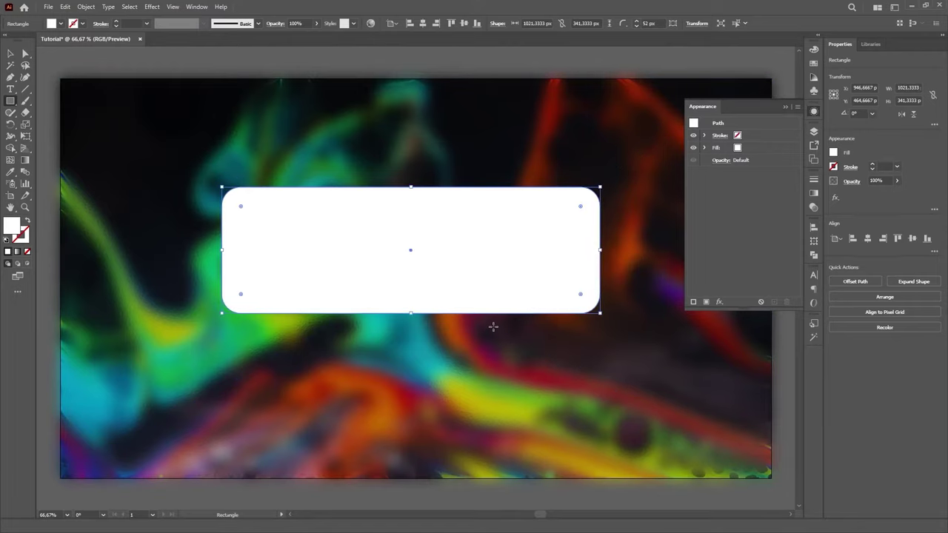
key(v)
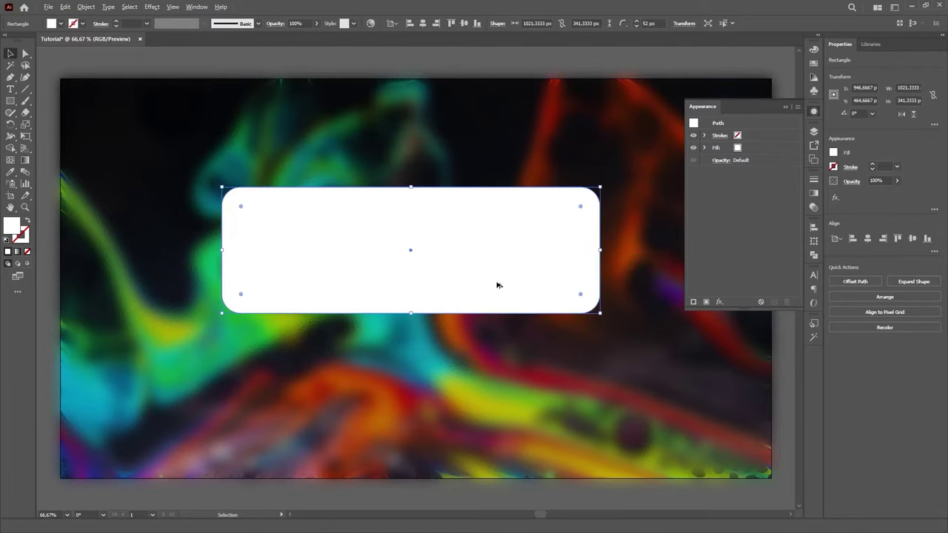
alt+drag(497, 284, 619, 129)
Centre the middle rounded rectangle at X 960, Y 540, then add the background image to the selection.
click(250, 131)
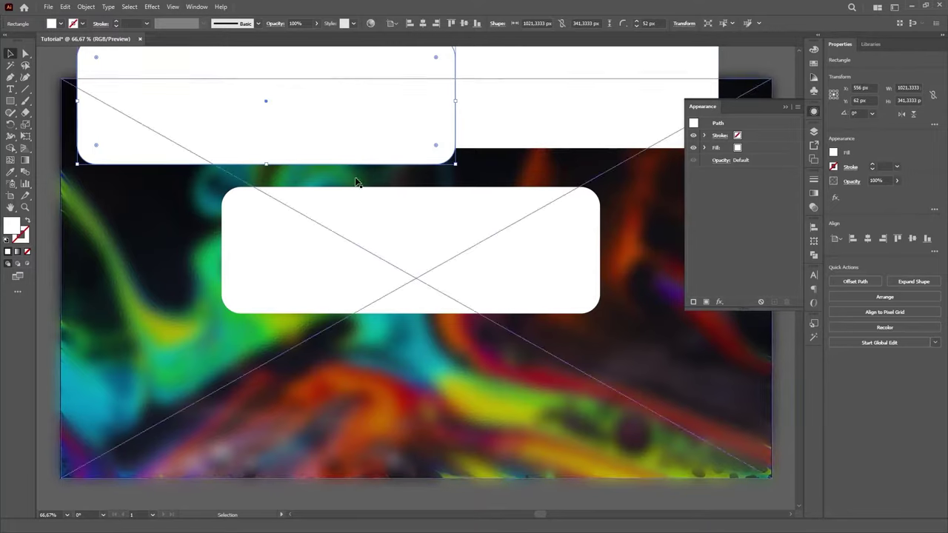
click(497, 117)
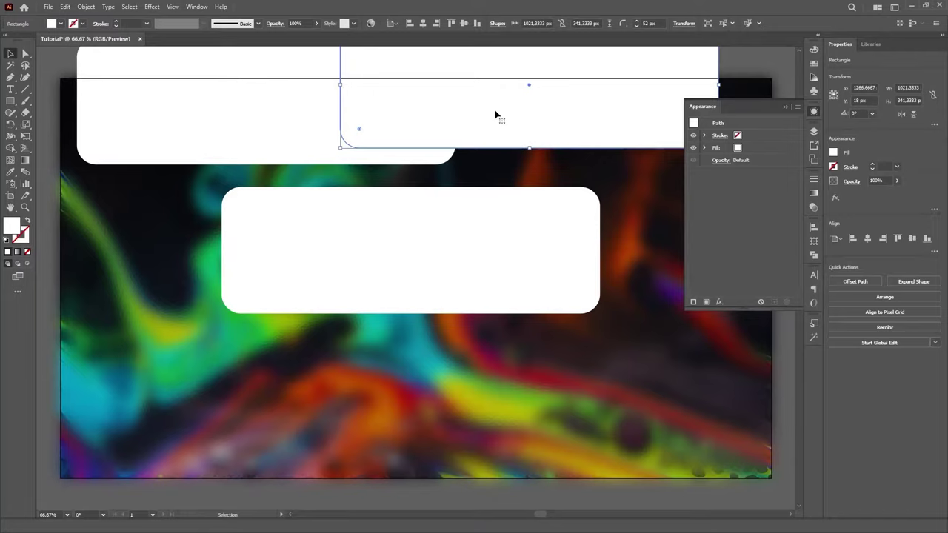
click(500, 255)
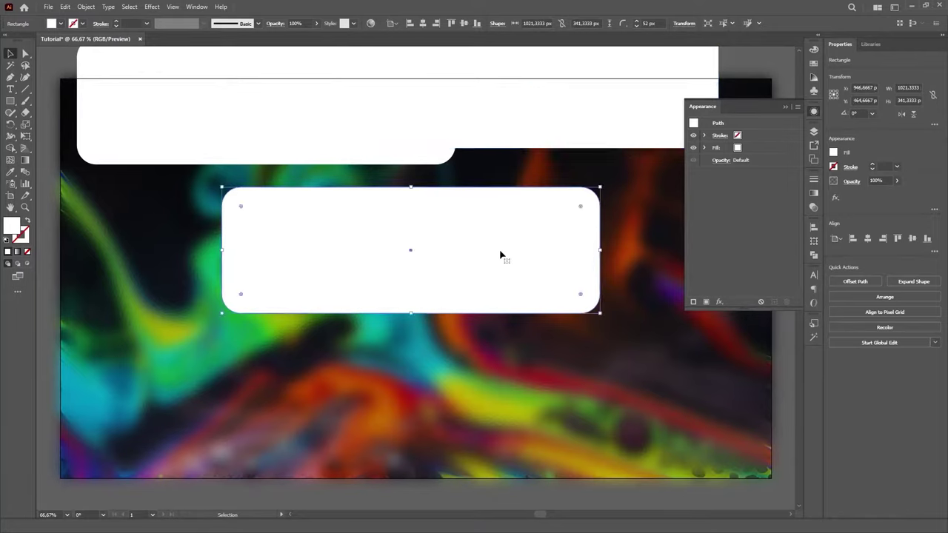
click(813, 230)
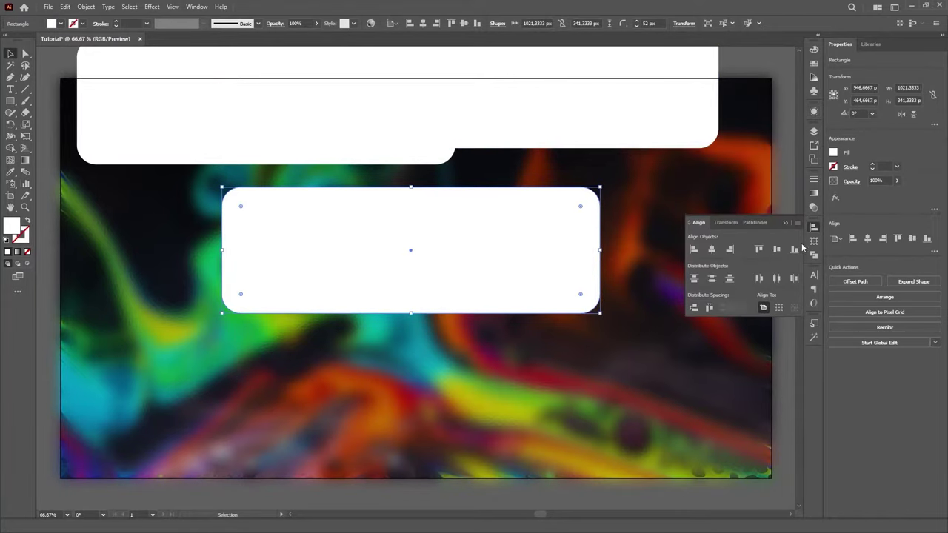
click(711, 252)
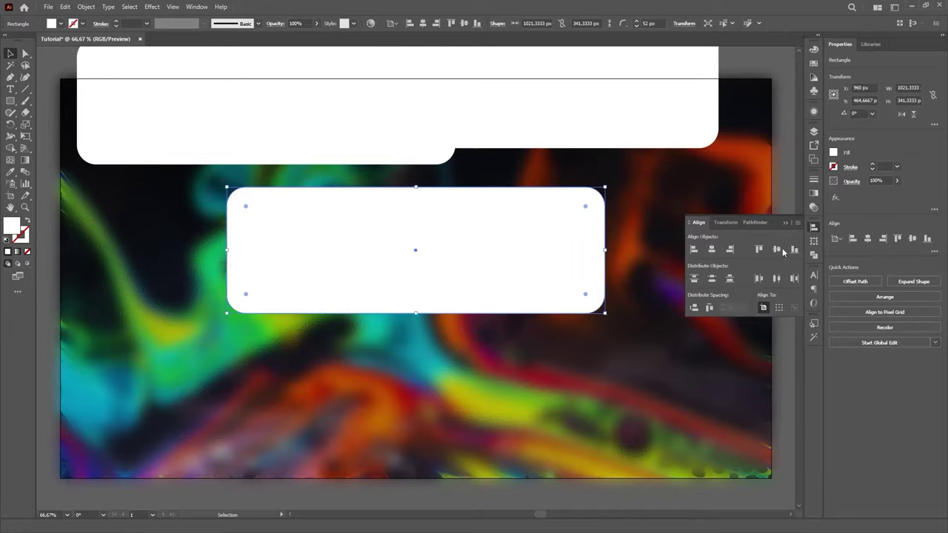
click(776, 250)
click(814, 231)
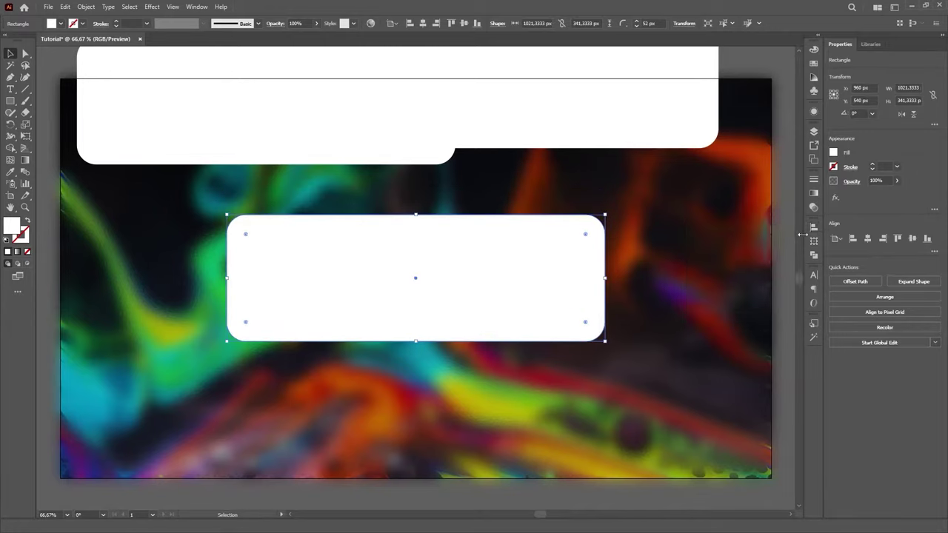
shift+click(745, 259)
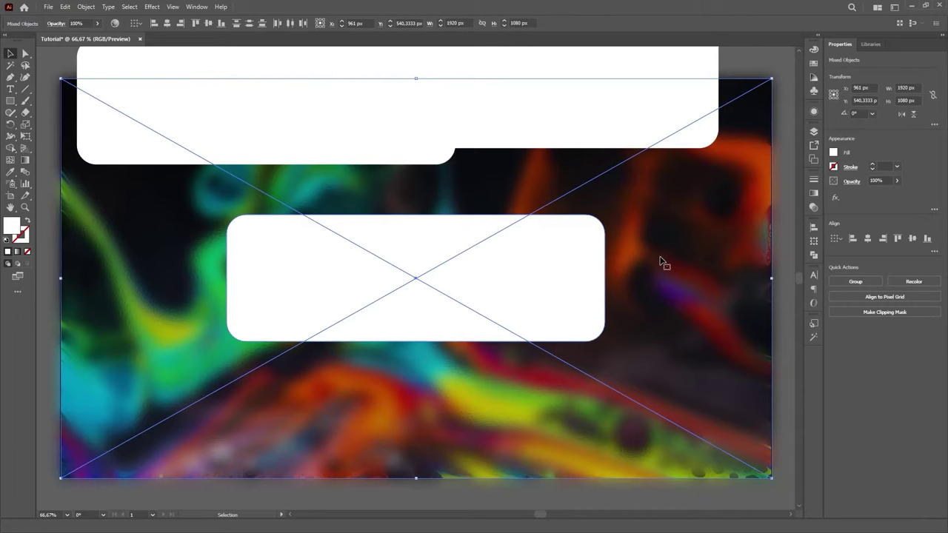
Make a clipping mask so the blurred image is clipped to the rounded rectangle.
key(ctrl+7)
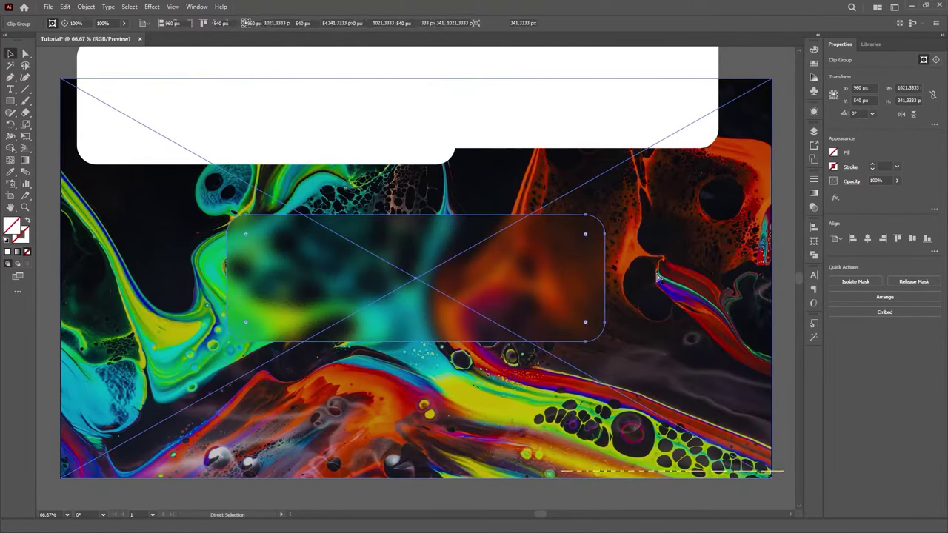
key(ctrl+z)
right_click(658, 277)
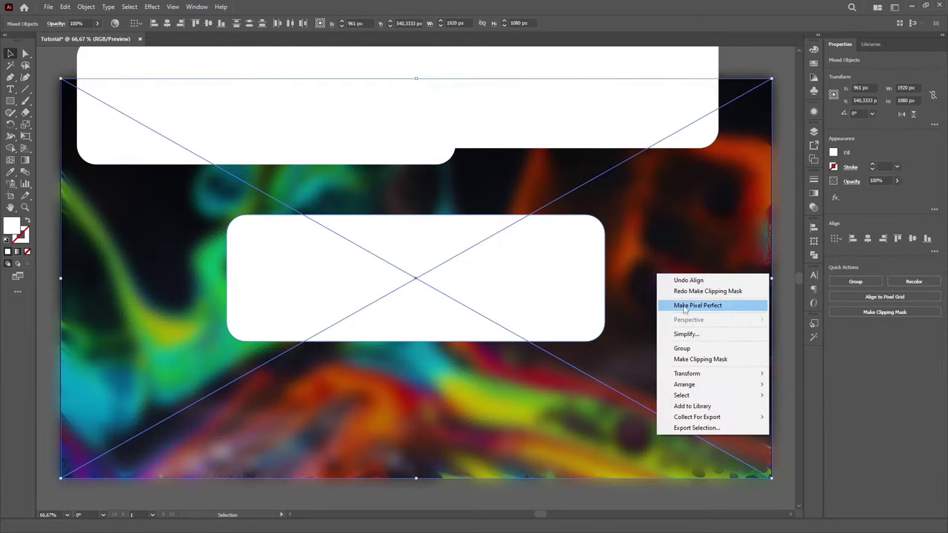
click(746, 360)
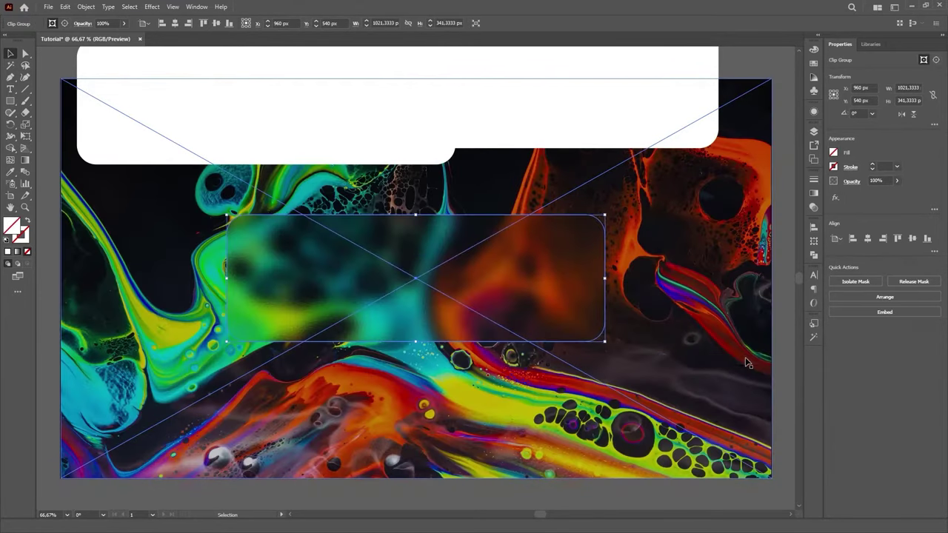
click(394, 149)
Centre the top-left rectangle copy horizontally and vertically on the artboard.
click(377, 160)
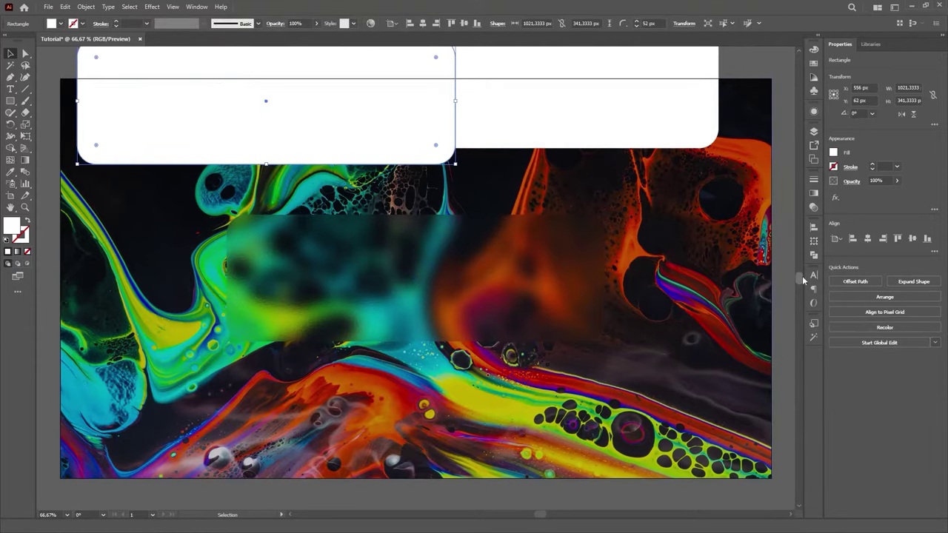
click(814, 226)
click(711, 250)
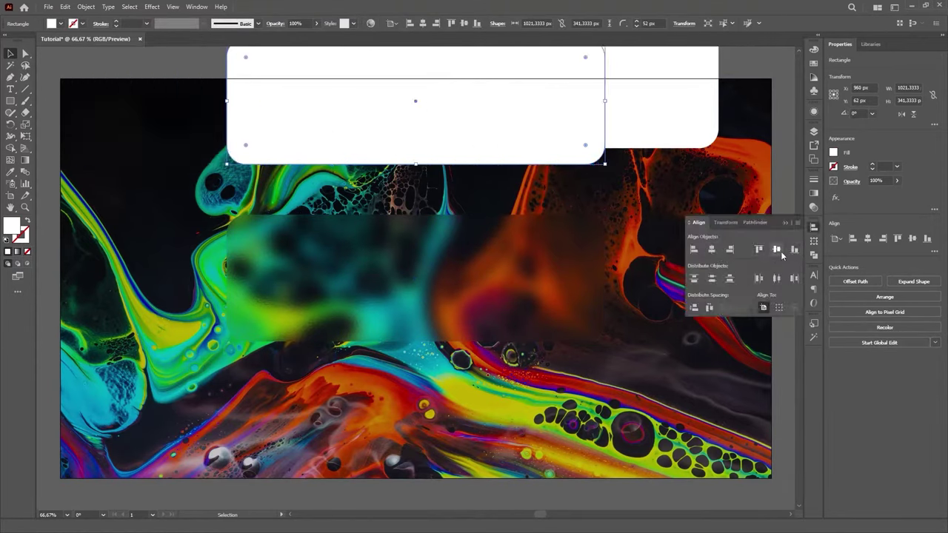
click(776, 250)
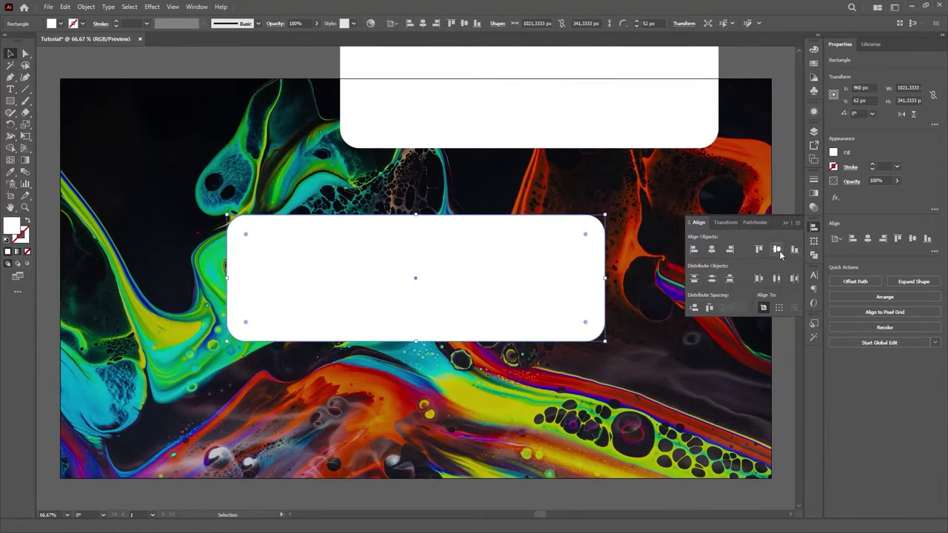
Fill the copy with a white gradient whose two stops are both at 0% opacity.
click(813, 193)
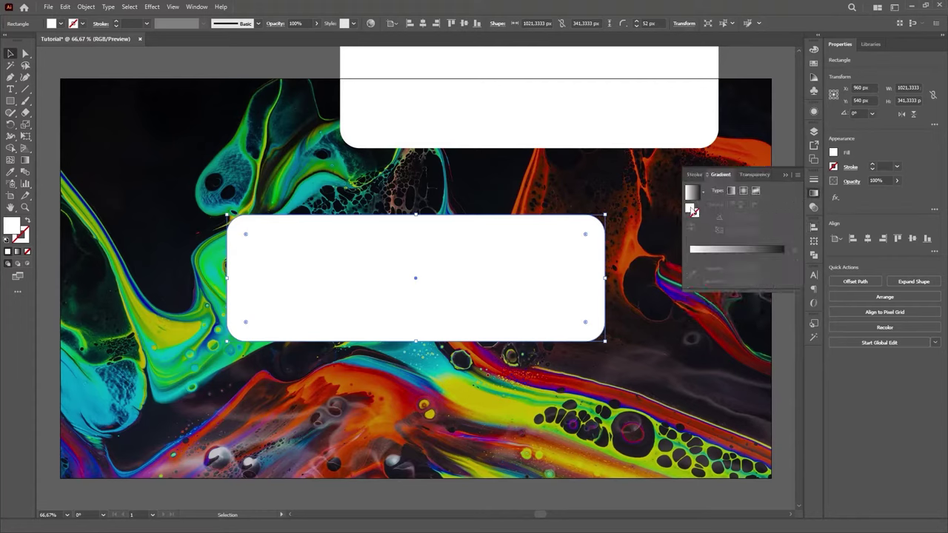
click(736, 251)
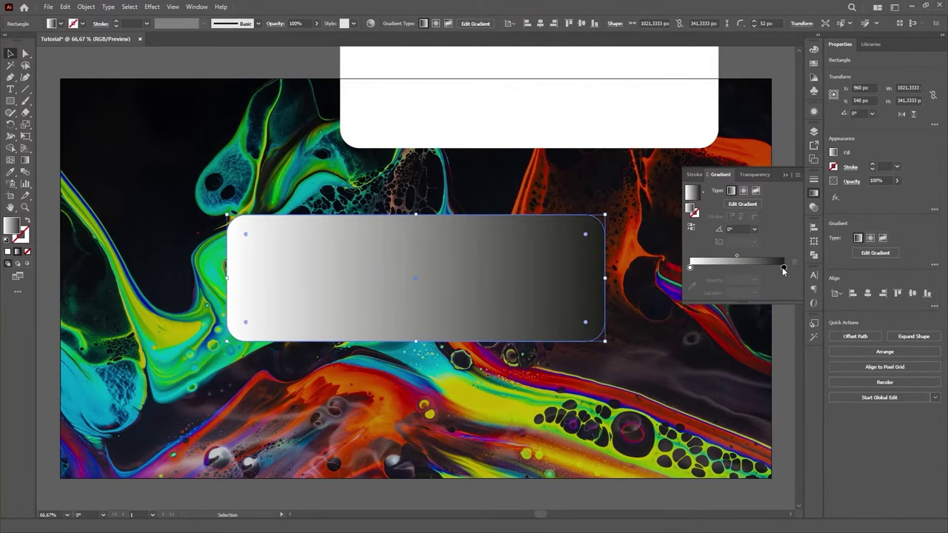
double_click(782, 268)
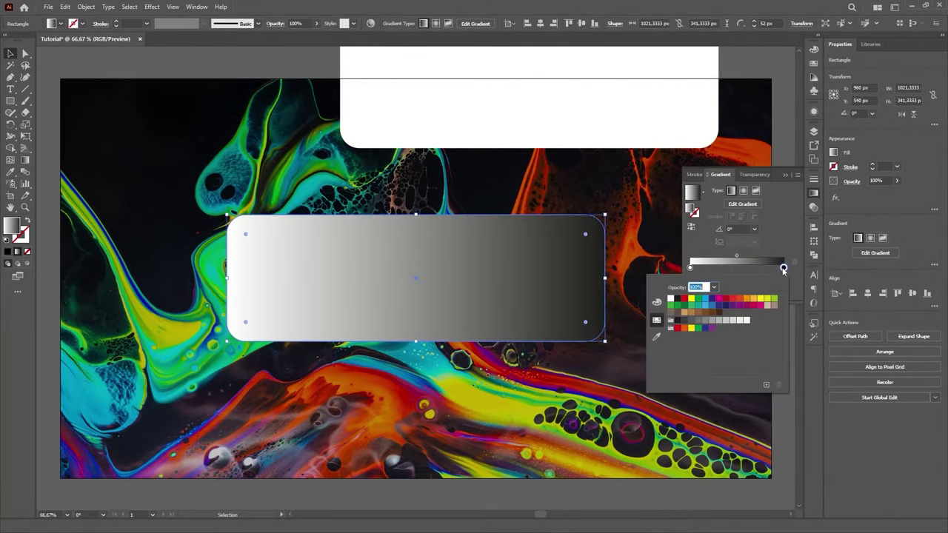
click(671, 299)
click(690, 267)
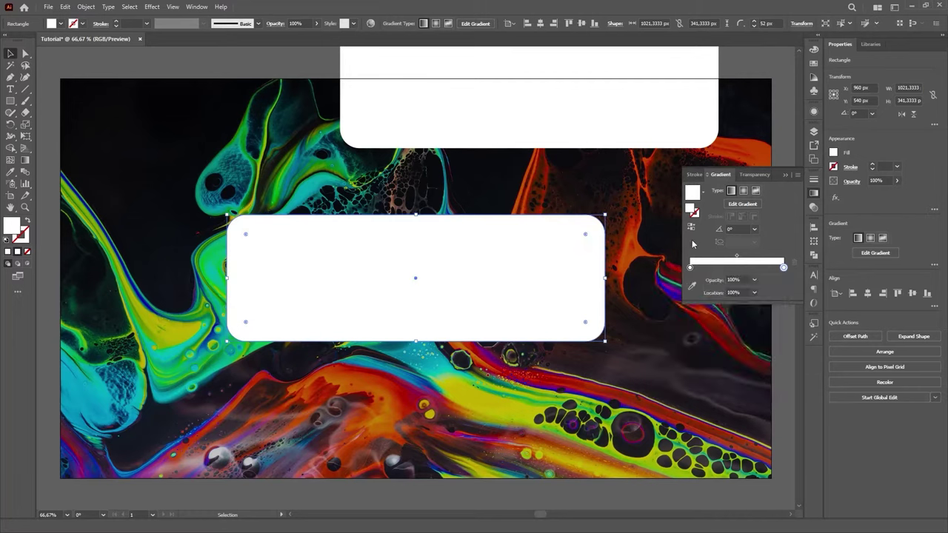
double_click(739, 279)
text(0)
click(783, 267)
double_click(733, 280)
text(0)
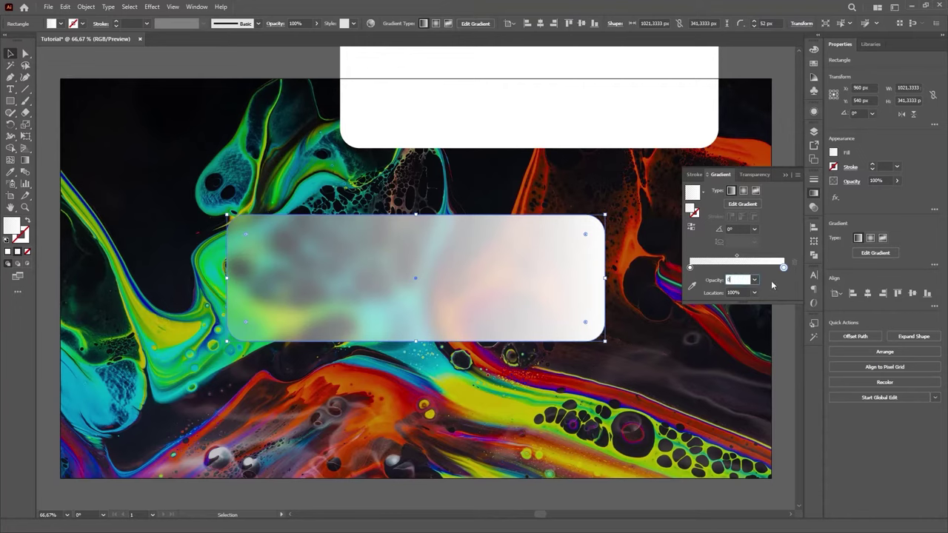
key(Return)
Set the gradient angle to 65° and select the midpoint location for editing.
double_click(733, 229)
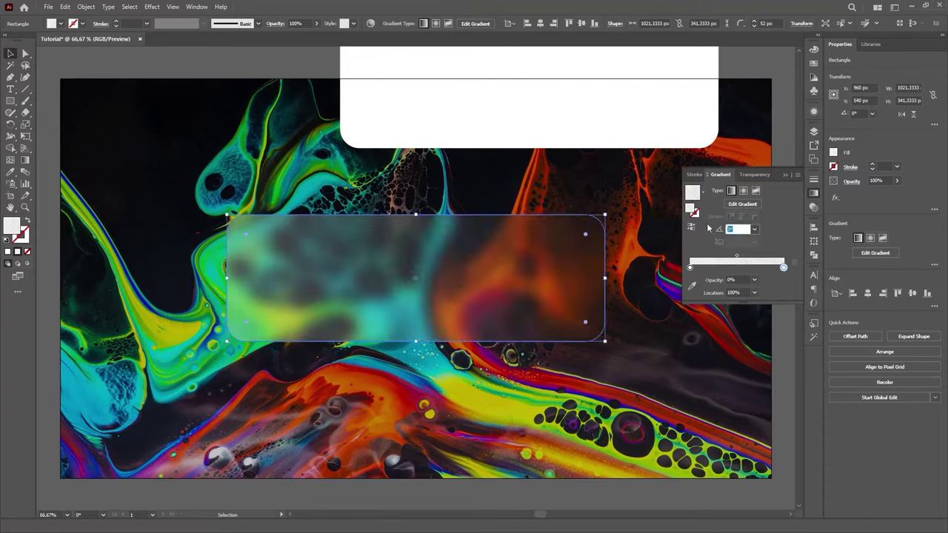
text(65)
key(Return)
click(737, 256)
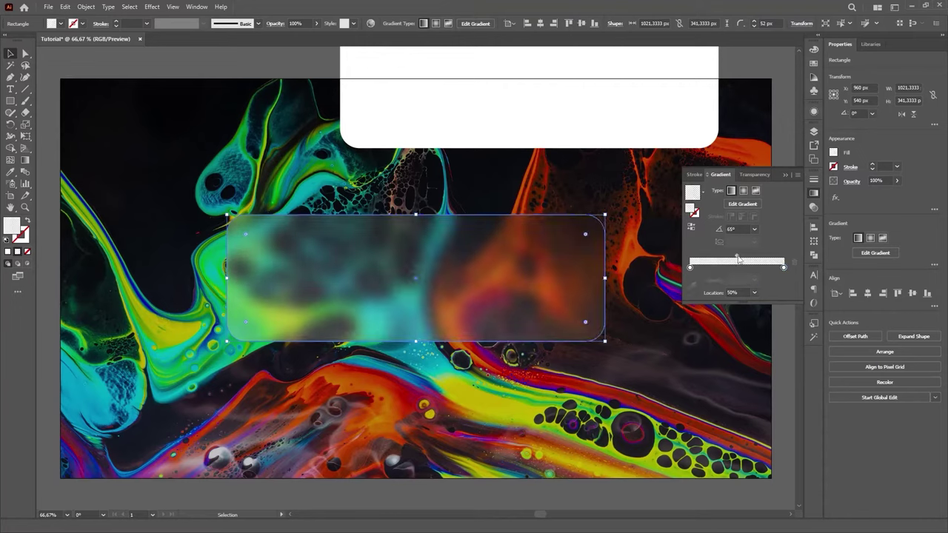
double_click(735, 292)
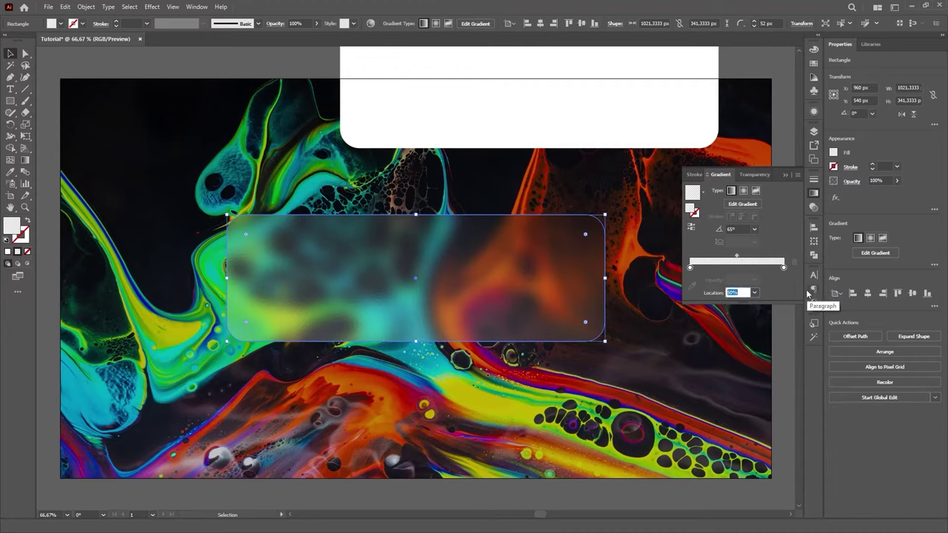
Set the fill gradient midpoint to 30%, then apply a gradient to the card's stroke.
text(30)
key(Return)
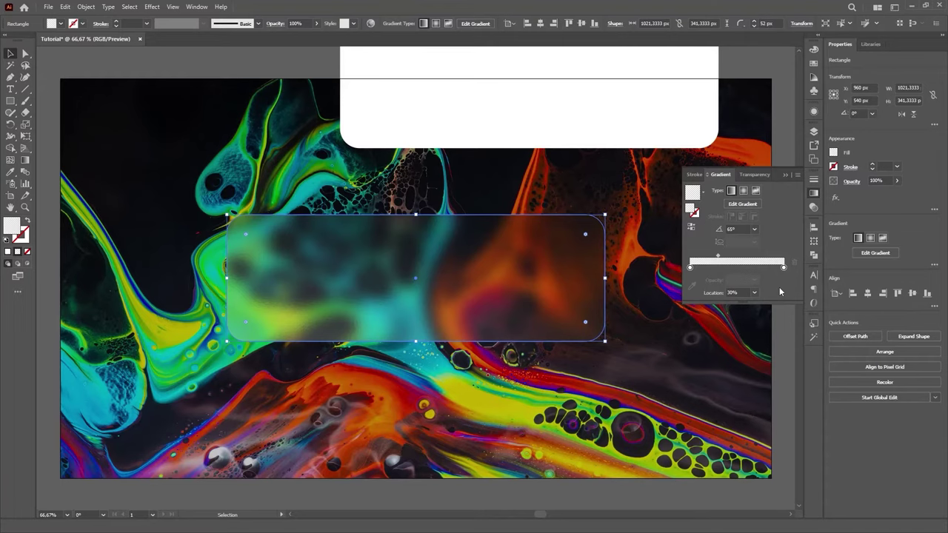
click(694, 216)
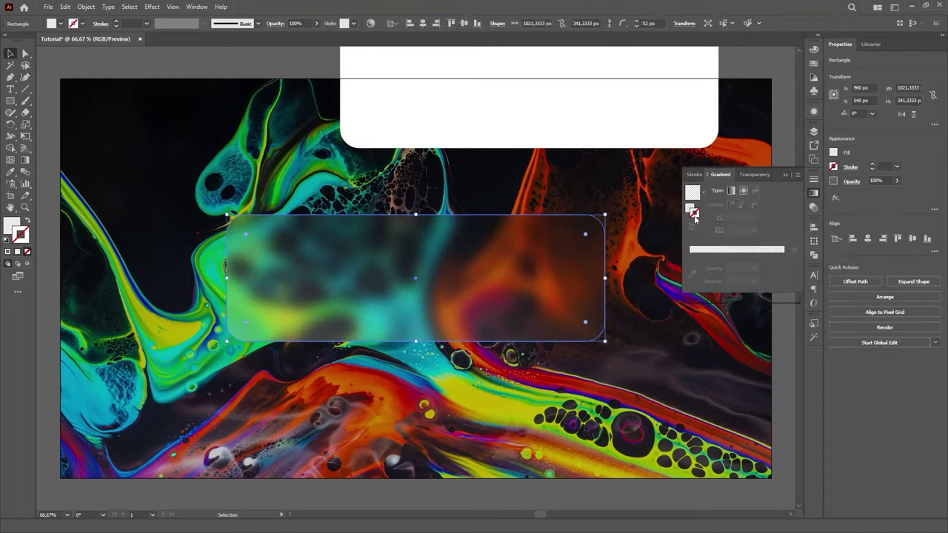
click(733, 256)
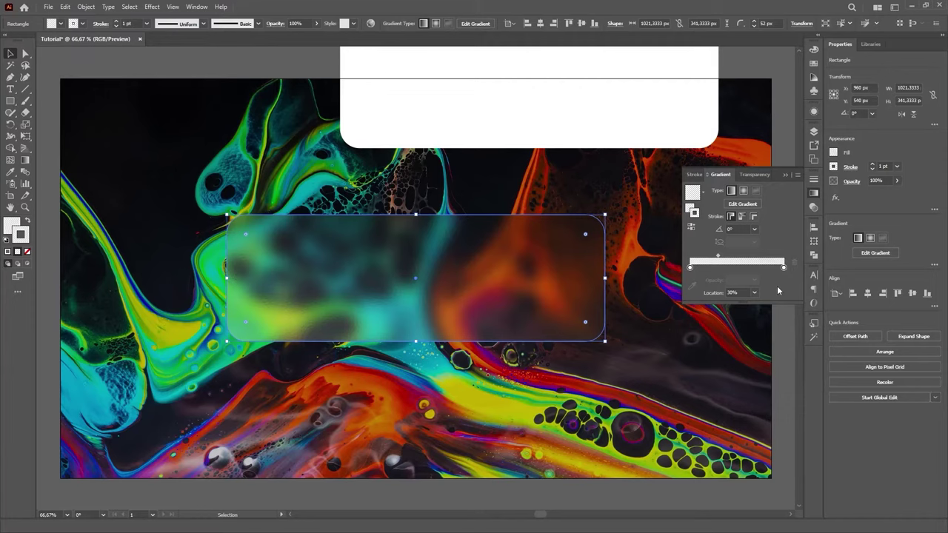
Add a middle stop to the stroke gradient at 50%.
click(736, 265)
click(737, 292)
text(50)
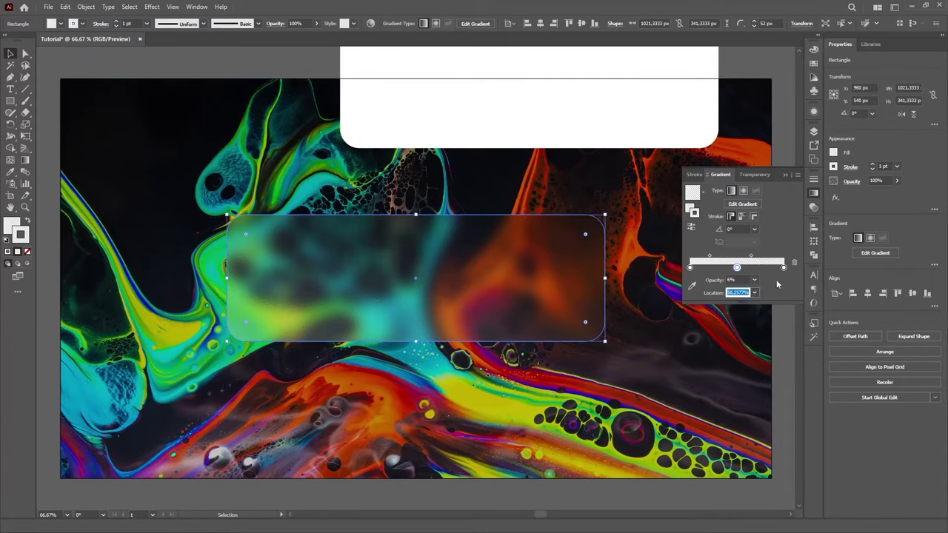
key(Return)
Set the stroke gradient stop opacities to 0%, 0% and 25%.
click(689, 267)
click(715, 280)
text(0)
key(Return)
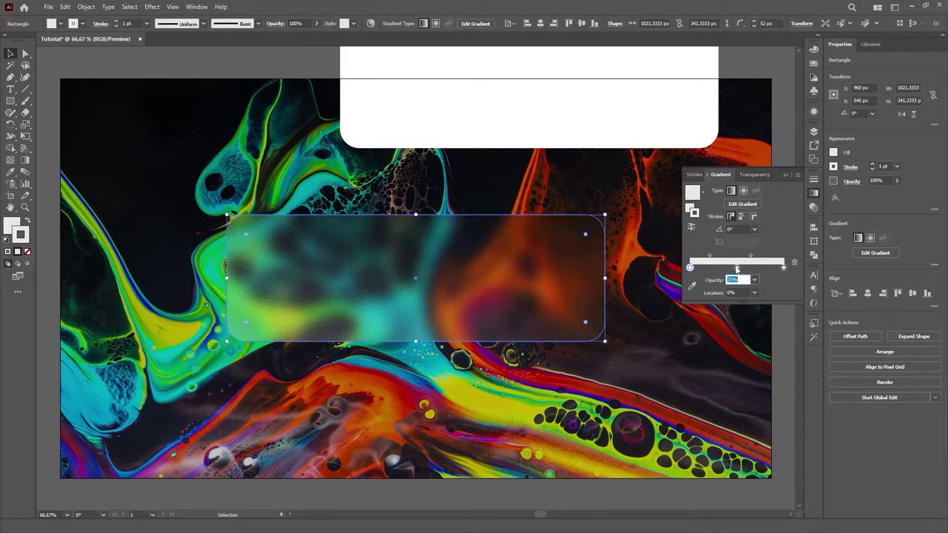
click(737, 266)
click(733, 280)
text(0)
click(783, 268)
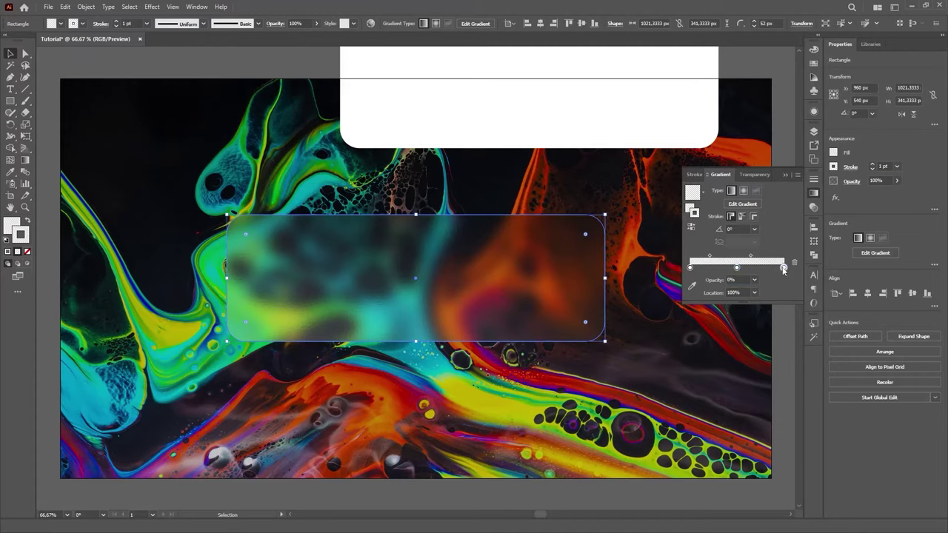
click(747, 280)
text(25)
key(Return)
Place the stroke gradient midpoints at 35% and 65% and set the angle to -10°.
click(709, 255)
click(739, 292)
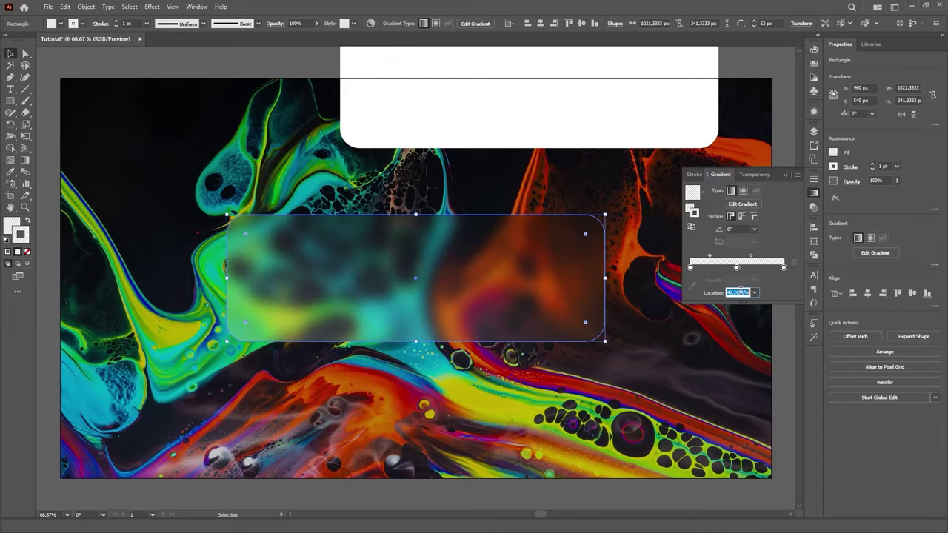
text(35)
key(Return)
click(750, 256)
click(734, 292)
text(65)
key(Return)
click(737, 229)
text(-10)
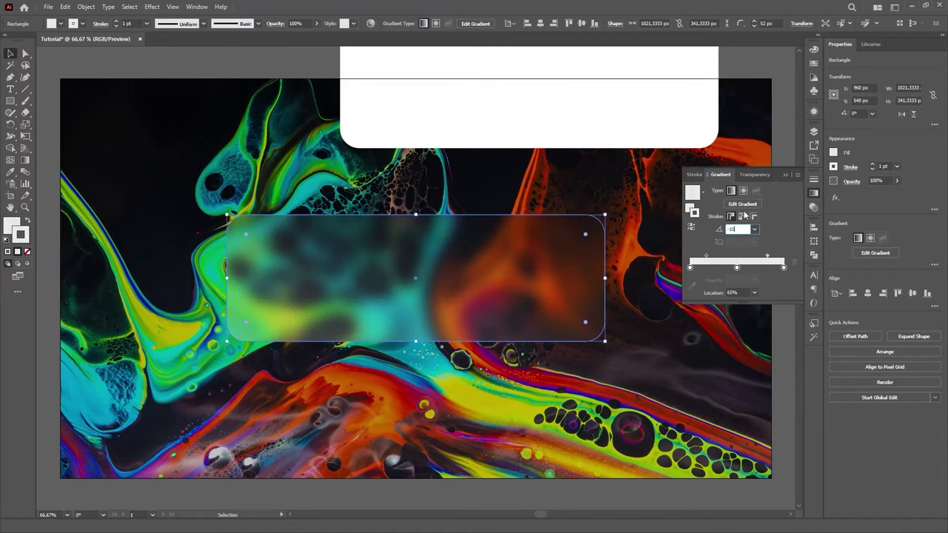
click(814, 180)
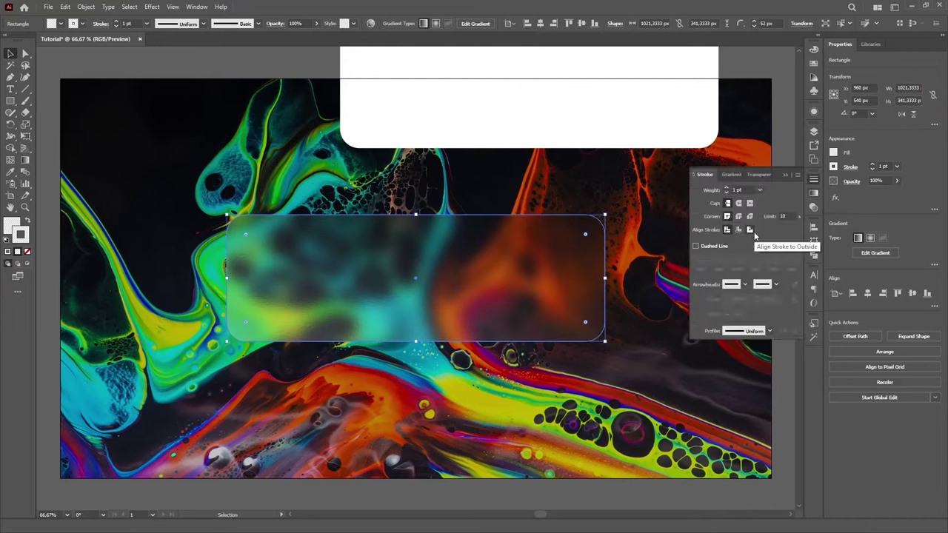
Align the card's stroke to the outside and centre the remaining white rectangle on the artboard.
click(753, 232)
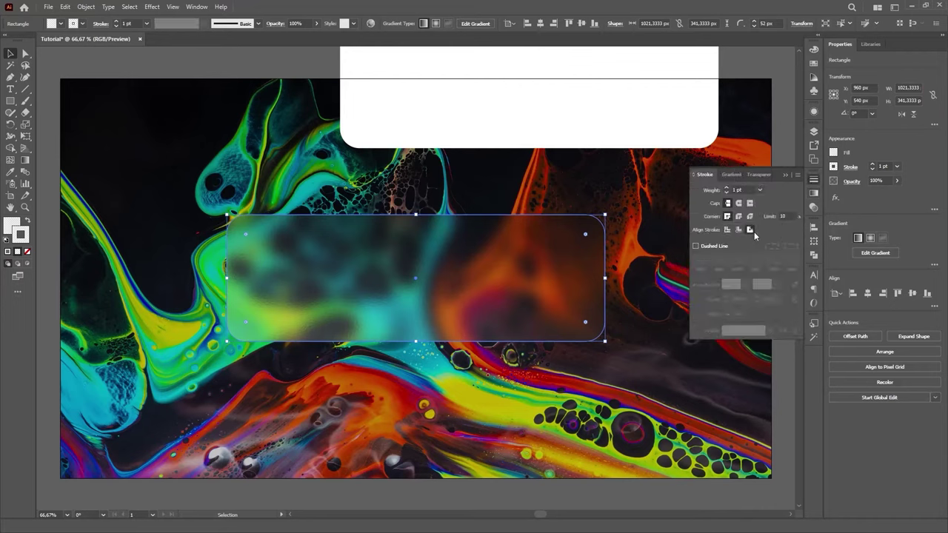
click(812, 184)
click(626, 123)
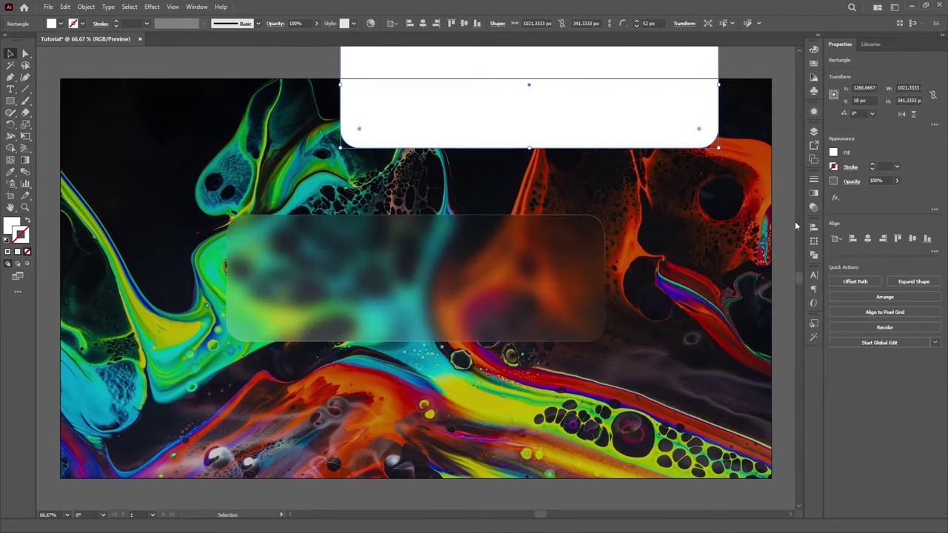
click(812, 231)
click(712, 249)
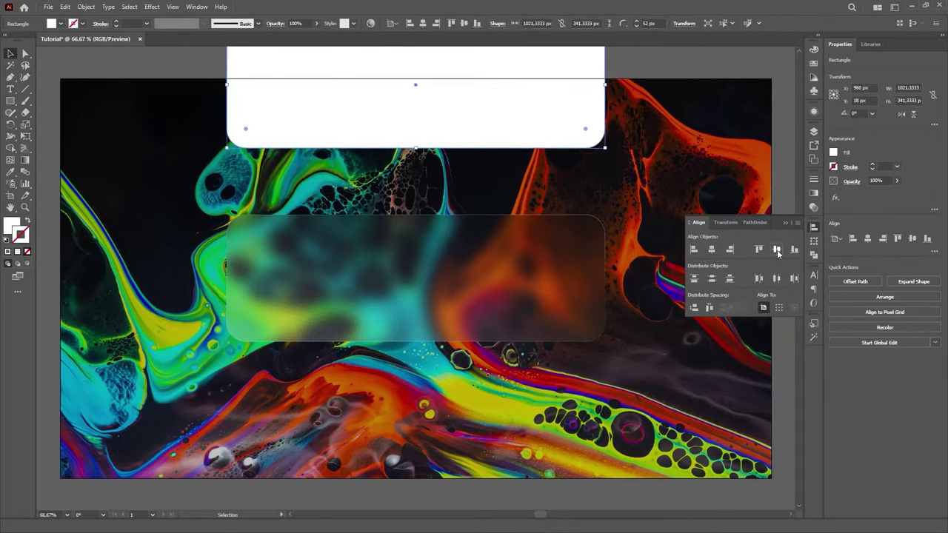
click(776, 249)
click(812, 231)
Fill the rectangle black and add a Film Grain effect (Grain 20, Intensity 10).
click(814, 50)
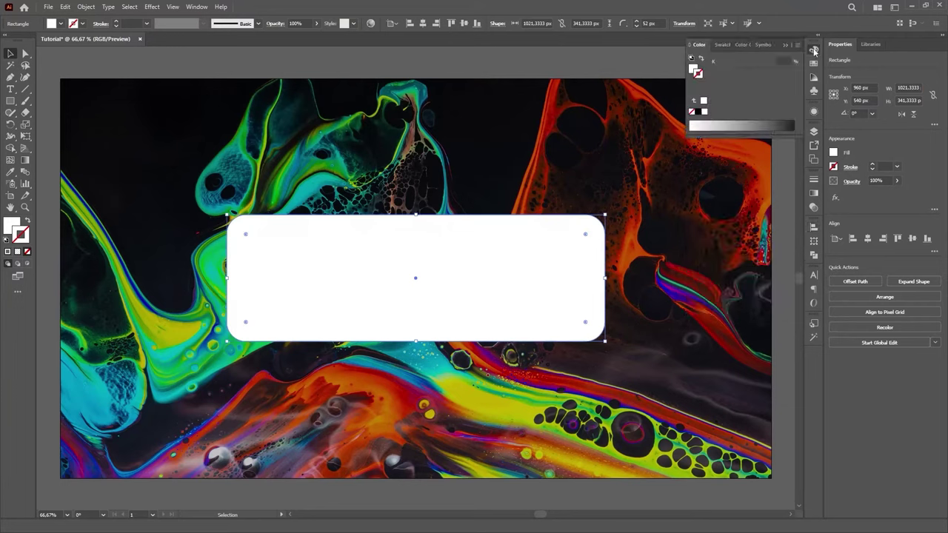
shift+click(715, 126)
click(698, 111)
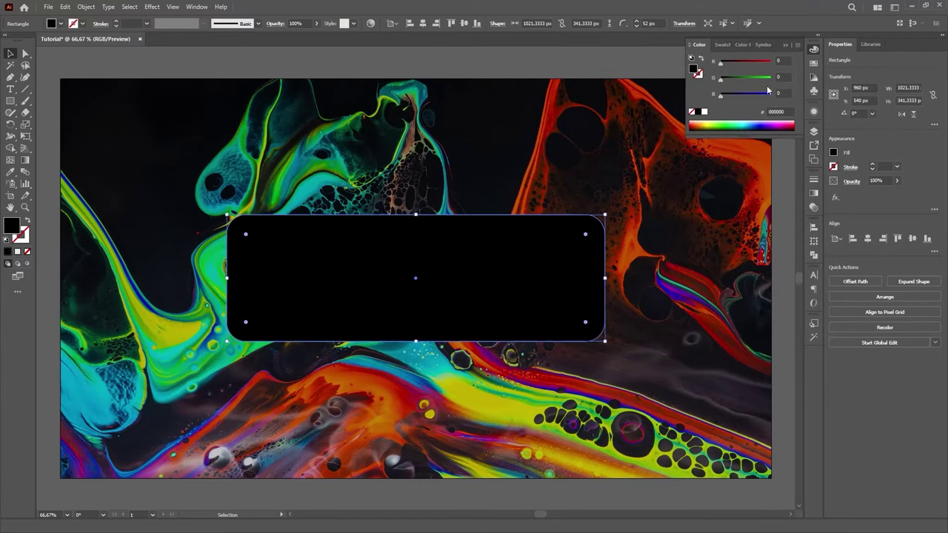
click(813, 111)
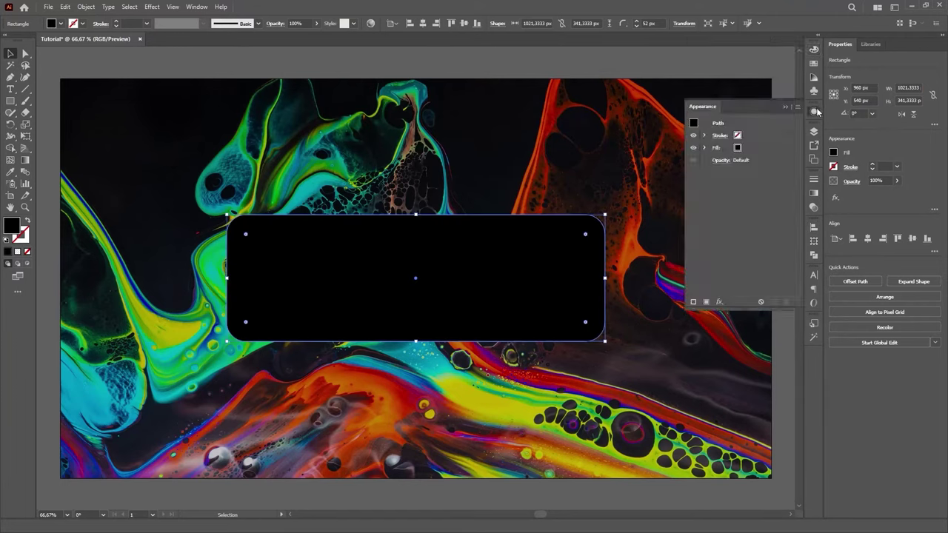
click(719, 301)
mouse_move(770, 208)
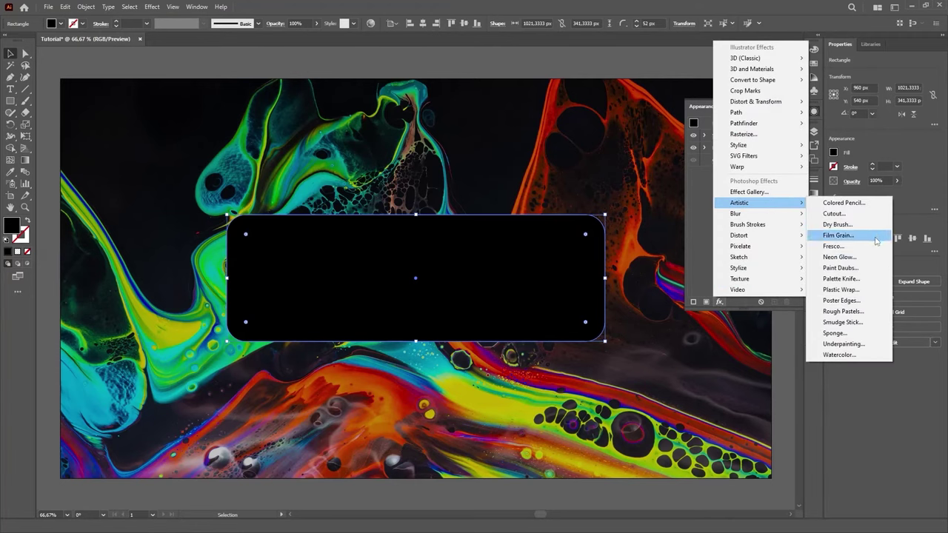
click(875, 237)
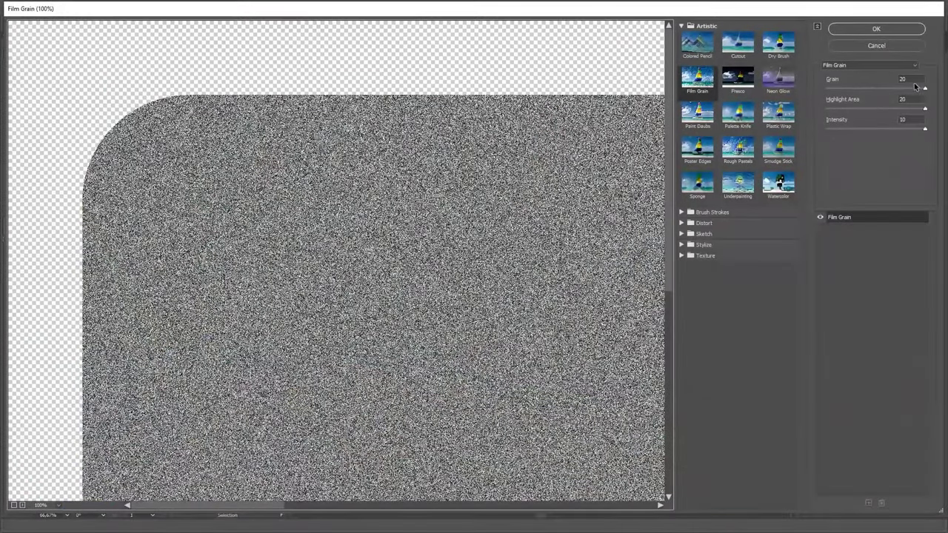
key(Tab)
key(Tab)
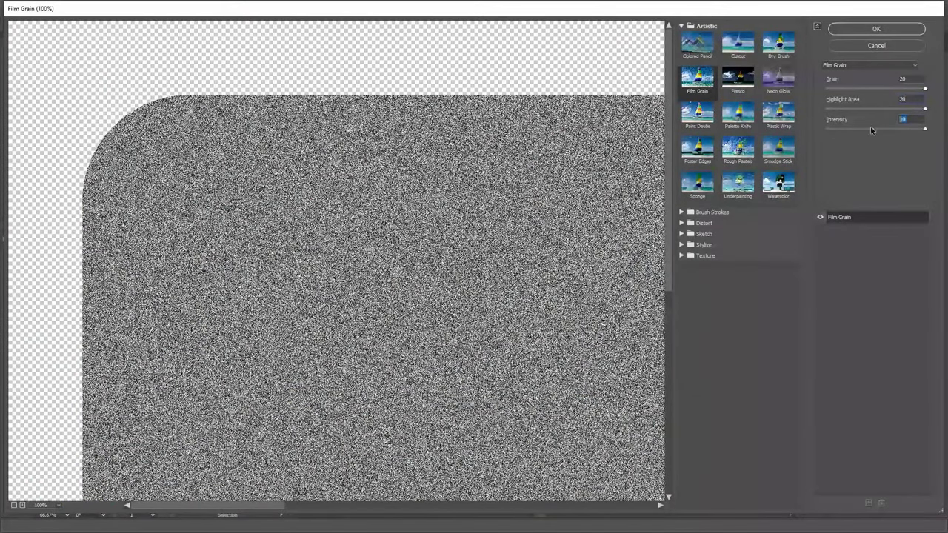
click(876, 29)
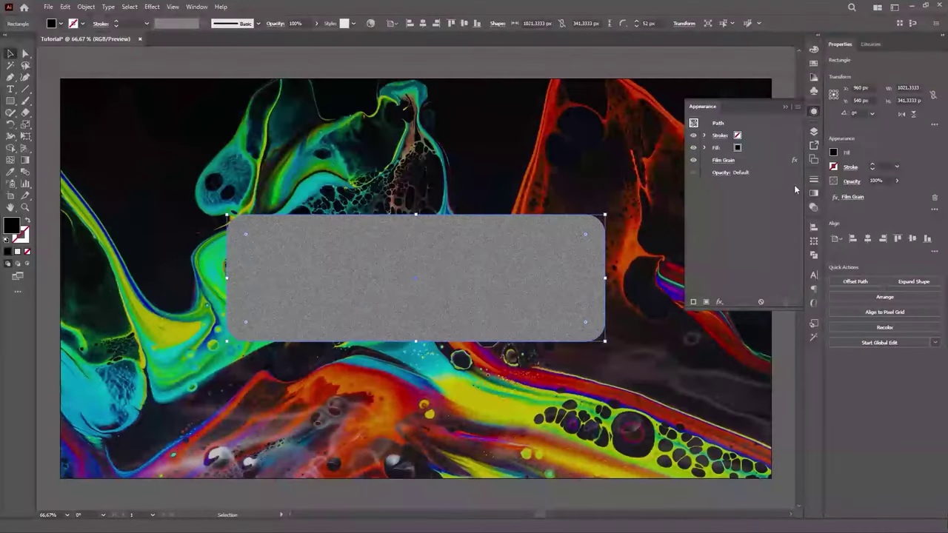
Set the grain rectangle's blend mode to Overlay at 50% opacity.
click(814, 207)
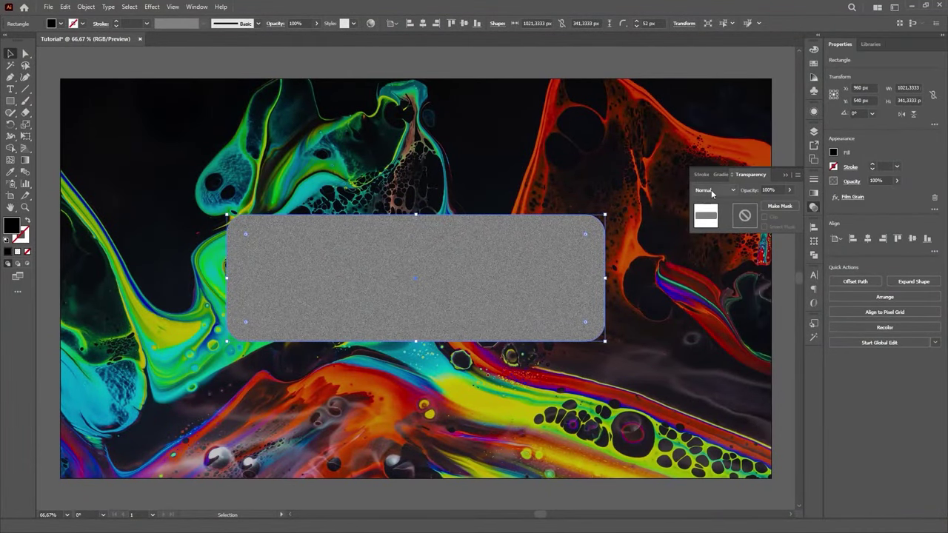
click(712, 192)
click(711, 285)
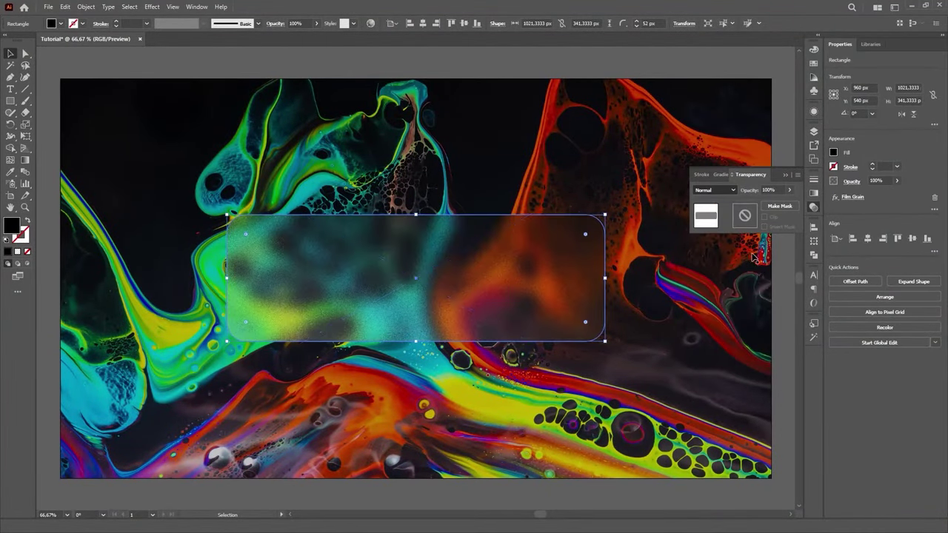
click(778, 188)
text(50)
key(Return)
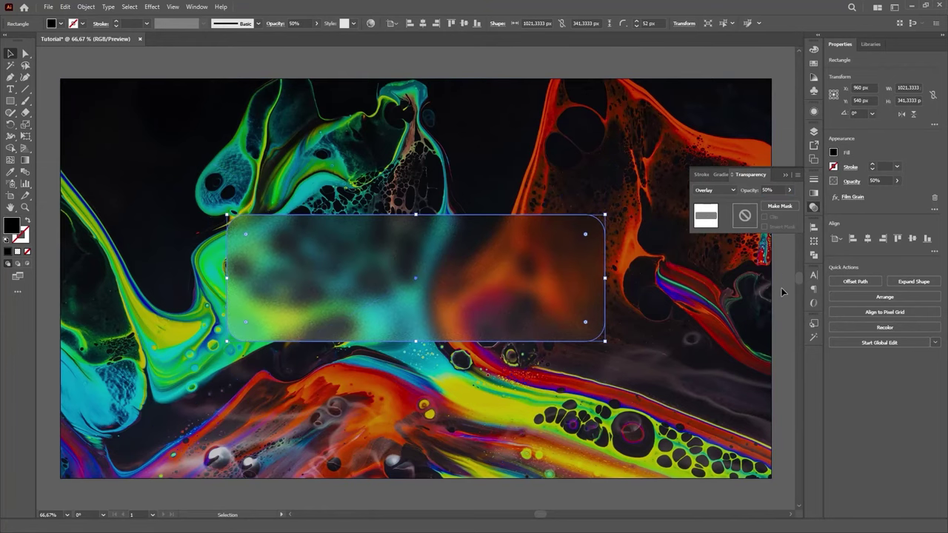